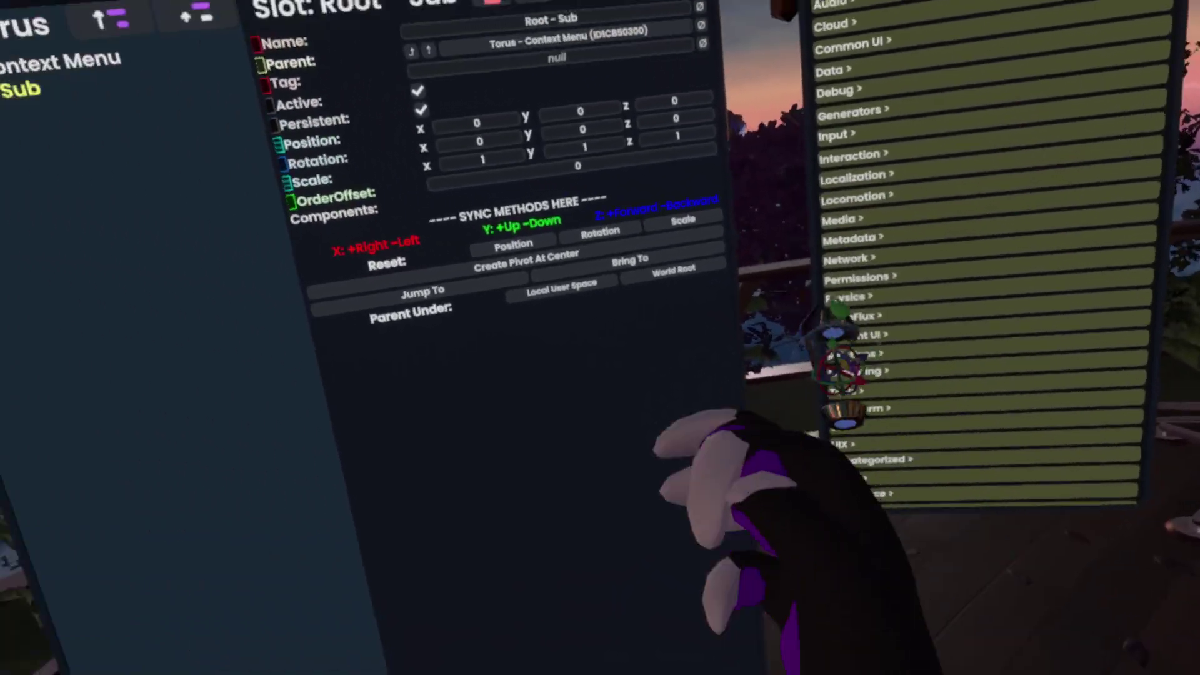
Examine the entries of the root context menu before attaching components to the Root - Sub slot
{"action": "key", "text": "t"}
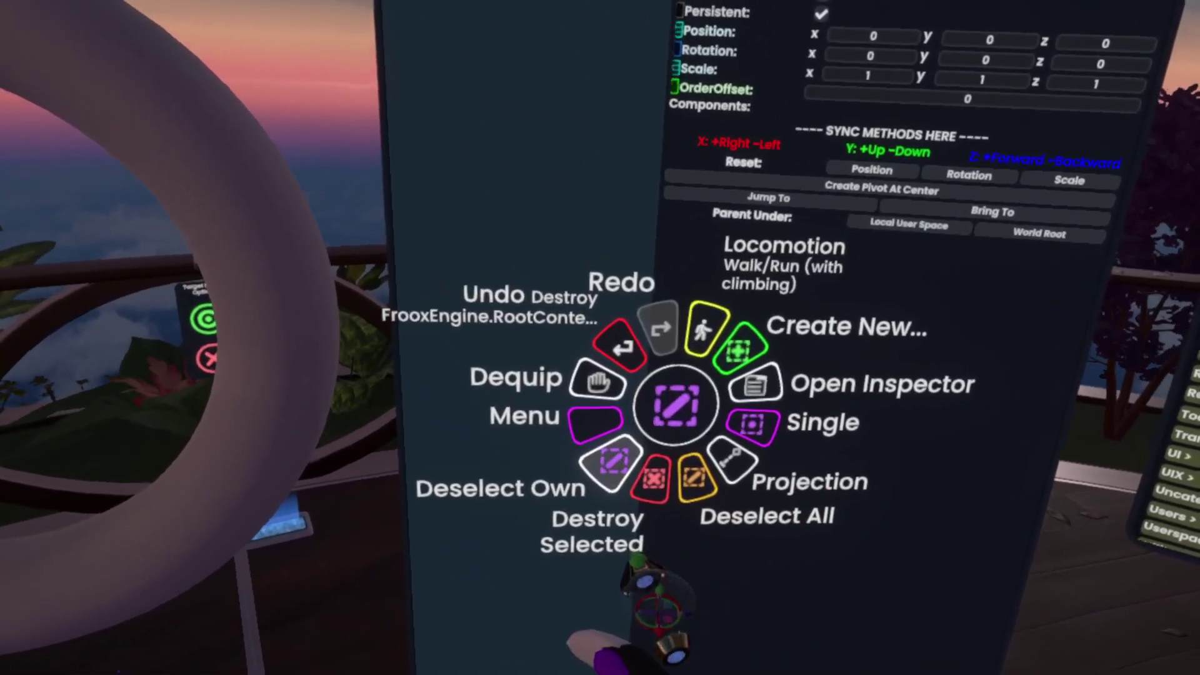
{"action": "left_click", "coordinate": [601, 464]}
{"action": "key", "text": "t"}
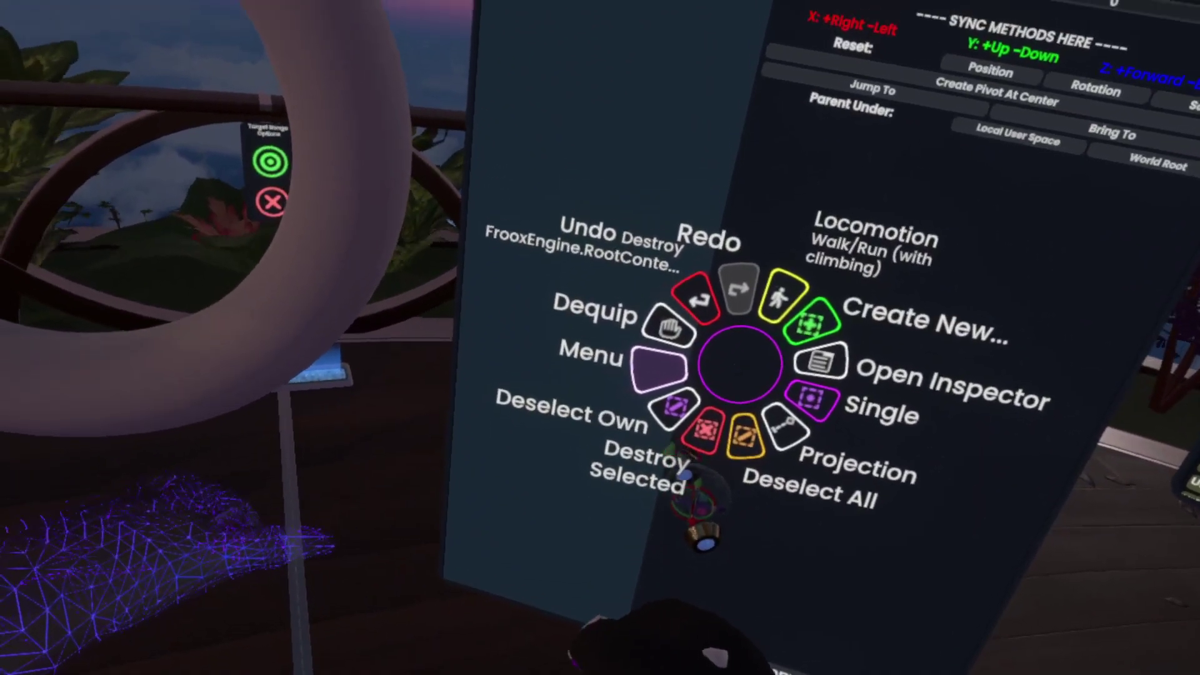
{"action": "key", "text": "t"}
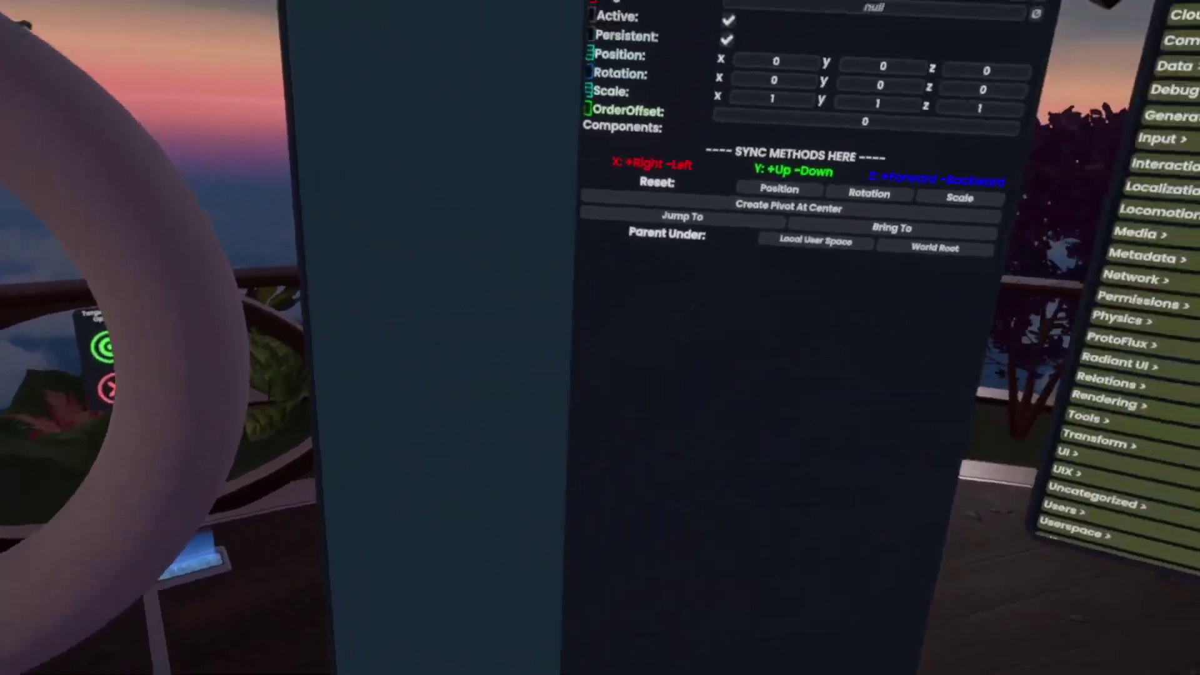
{"action": "key", "text": "t"}
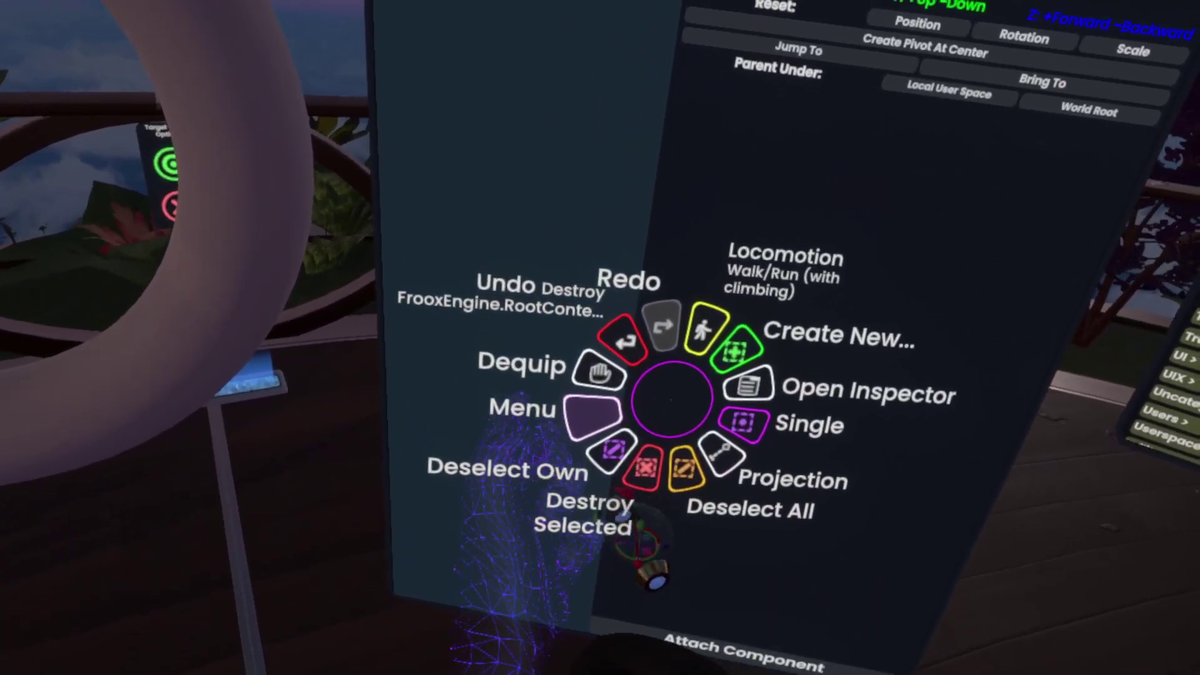
{"action": "key", "text": "t"}
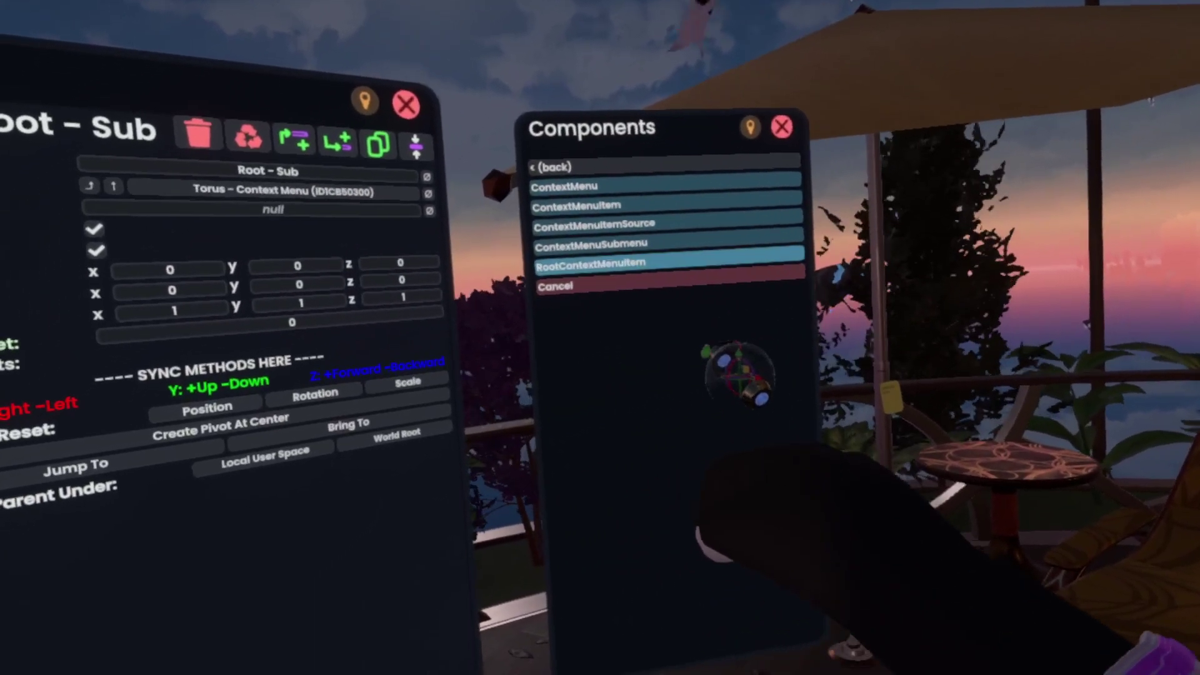
Attach RootContextMenuItem, ContextMenuSubmenu and ContextMenuItemSource components to the Root - Sub slot, and check the context menu
{"action": "left_click", "coordinate": [672, 254]}
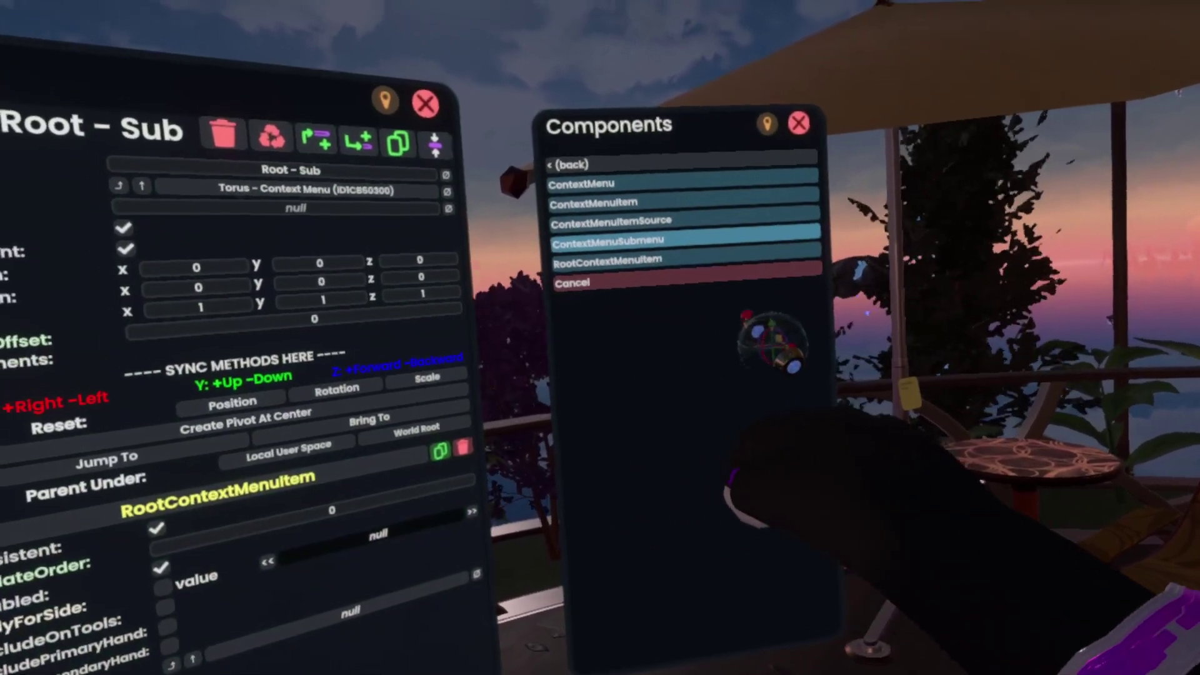
{"action": "left_click", "coordinate": [656, 238]}
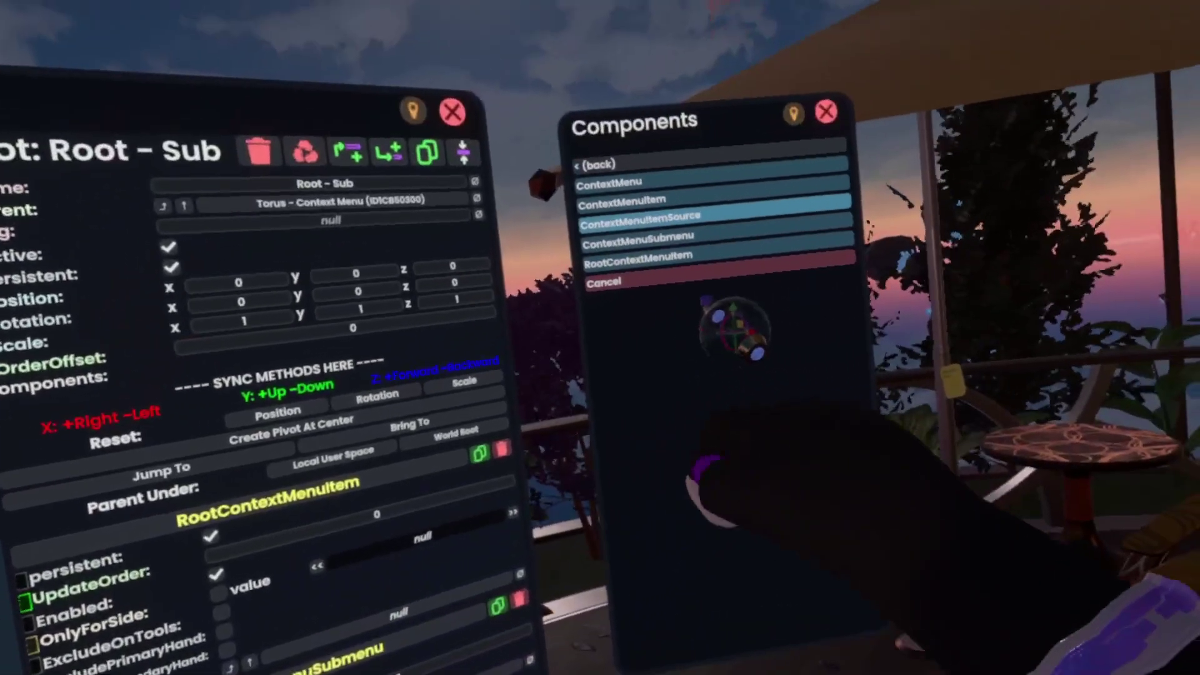
{"action": "left_click", "coordinate": [641, 217]}
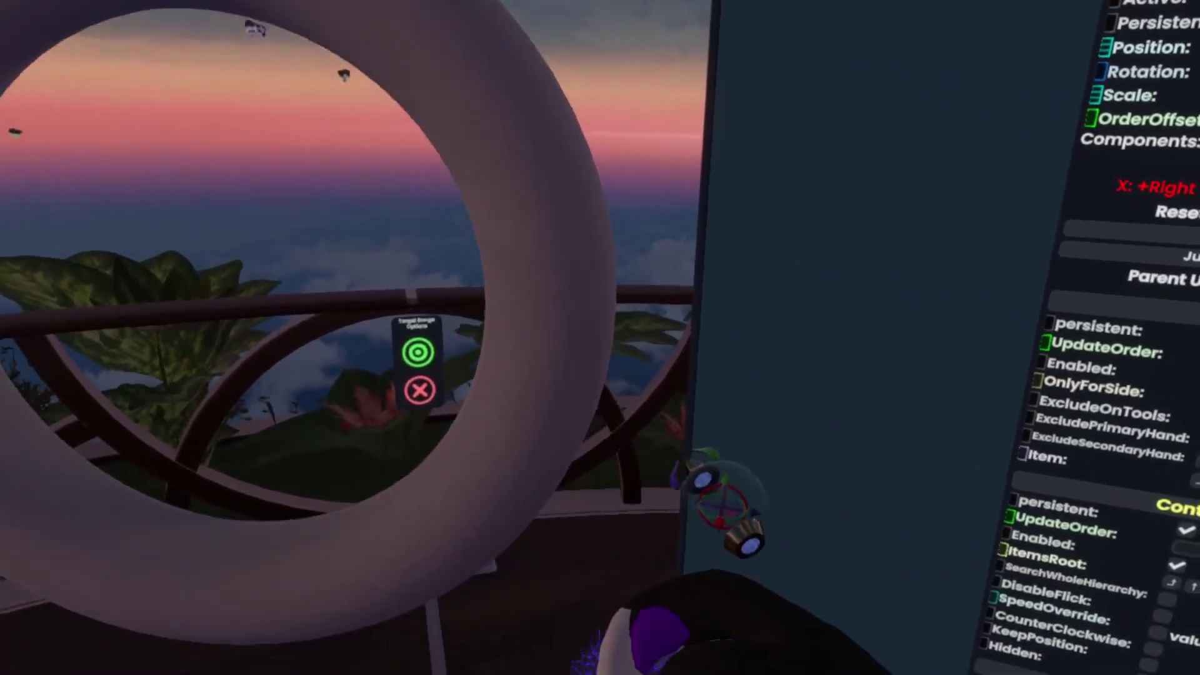
{"action": "key", "text": "t"}
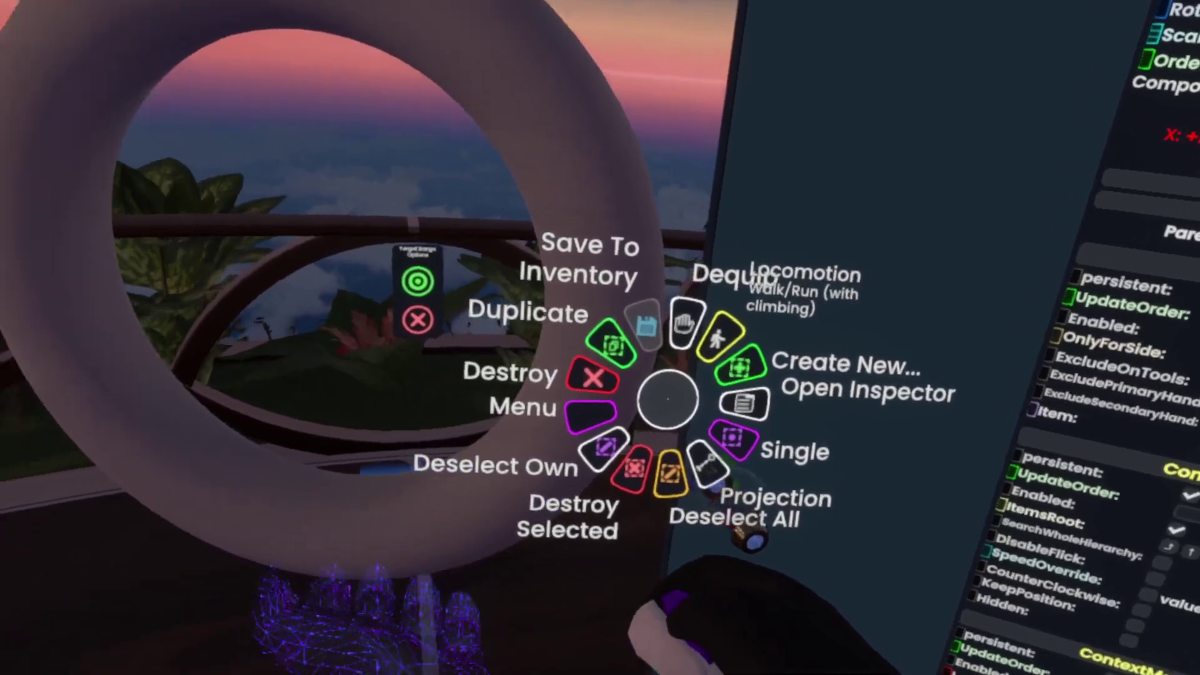
{"action": "key", "text": "t"}
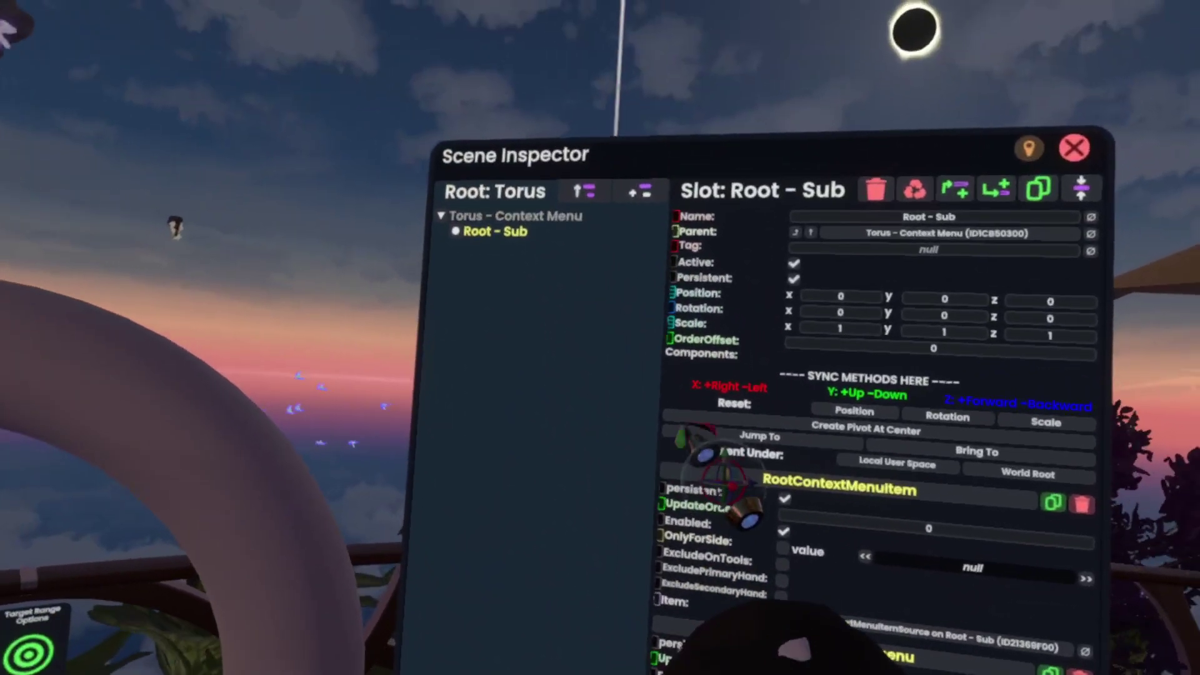
Add a child slot under the Torus - Context Menu slot and select it
{"action": "left_click", "coordinate": [496, 188]}
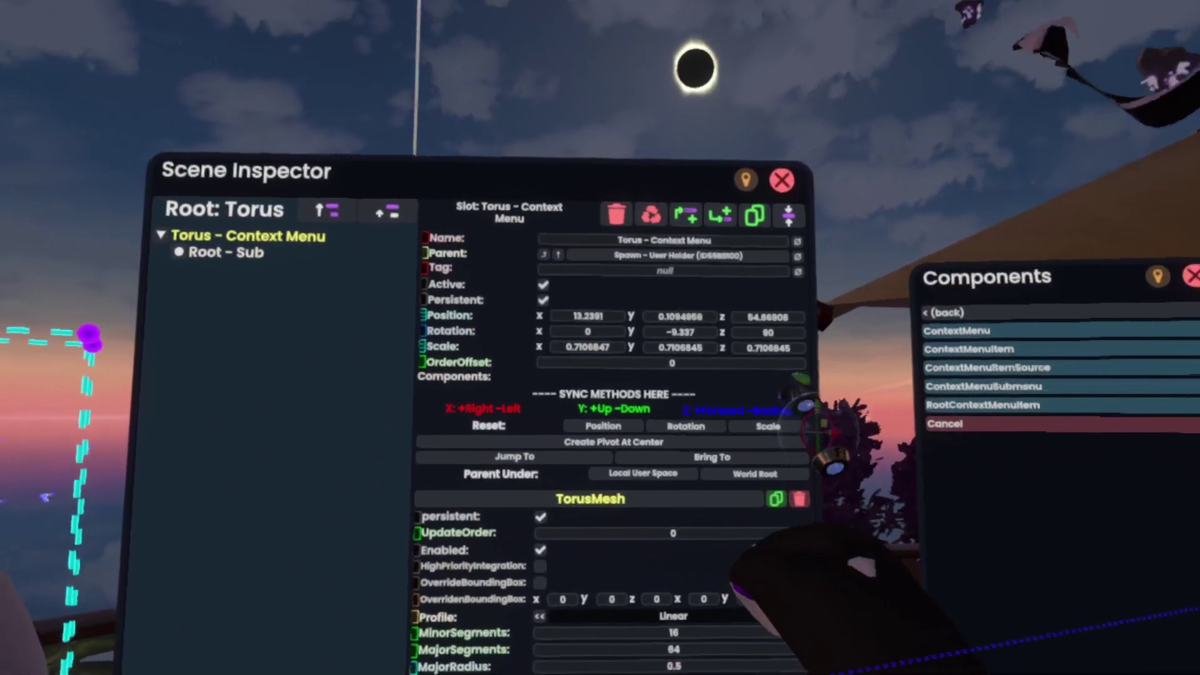
{"action": "left_click", "coordinate": [720, 215]}
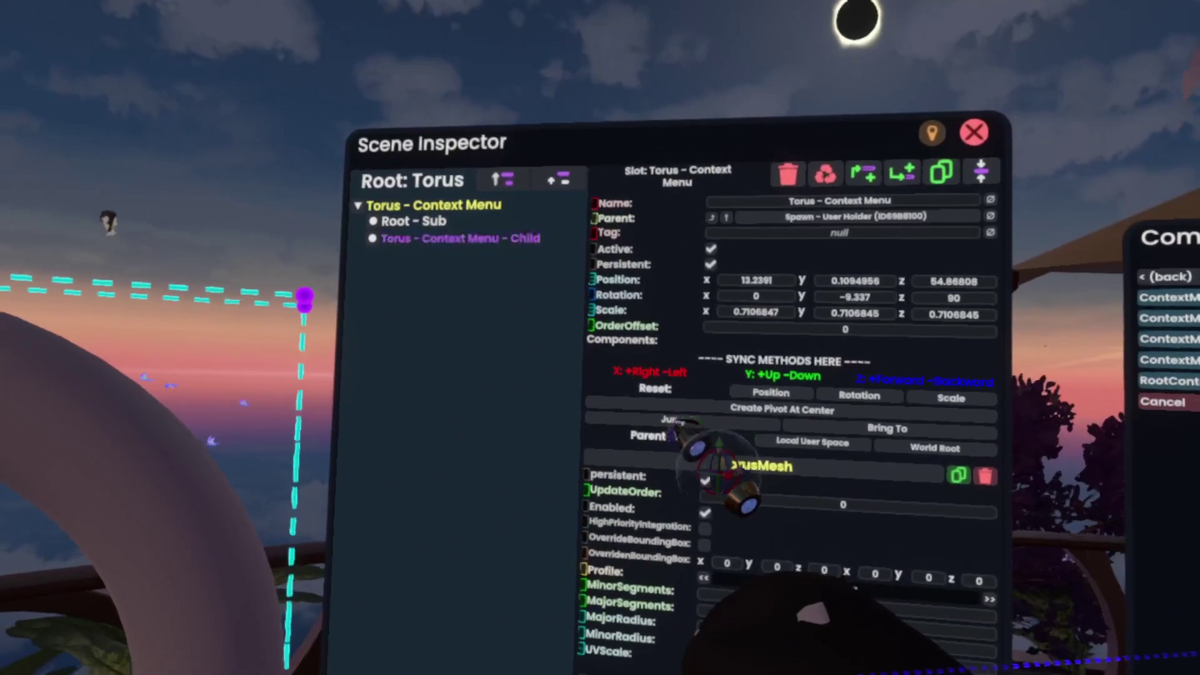
{"action": "left_click", "coordinate": [415, 244]}
Rename the new child slot of Torus - Context Menu to "Sub menus"
{"action": "left_click", "coordinate": [849, 203]}
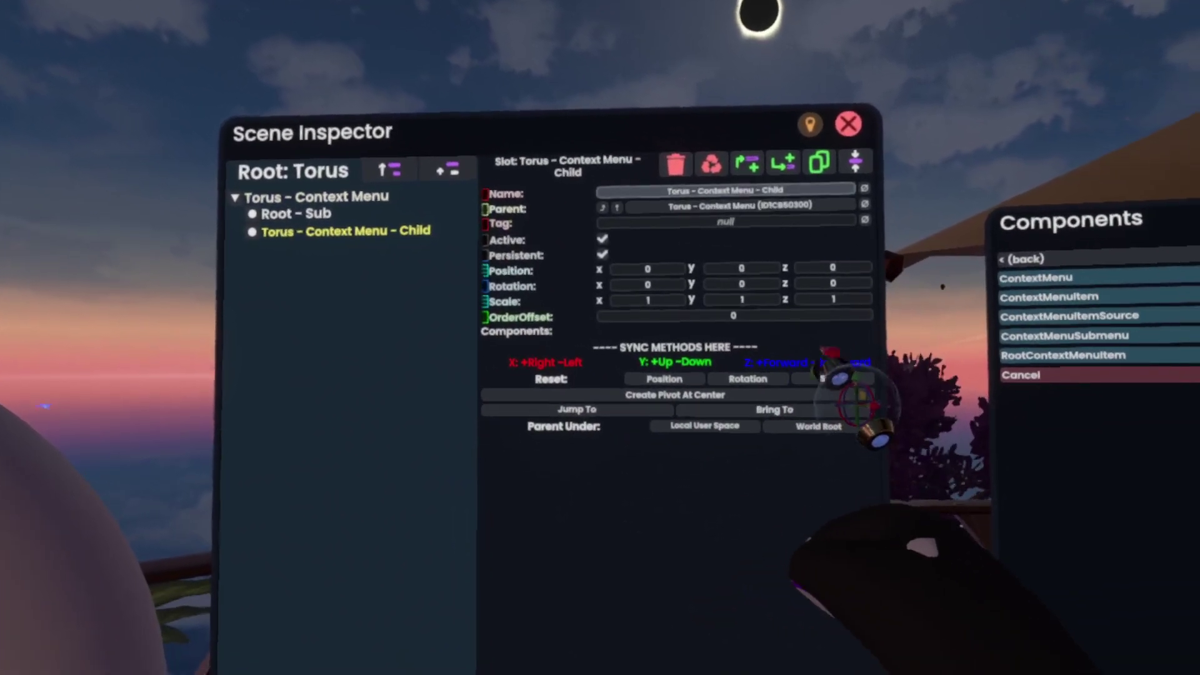
{"action": "key", "text": "BackSpace"}
{"action": "key", "text": "BackSpace"}
{"action": "key", "text": "BackSpace"}
{"action": "key", "text": "BackSpace"}
{"action": "key", "text": "BackSpace"}
{"action": "key", "text": "BackSpace"}
{"action": "key", "text": "BackSpace"}
{"action": "key", "text": "BackSpace"}
{"action": "key", "text": "BackSpace"}
{"action": "key", "text": "BackSpace"}
{"action": "key", "text": "BackSpace"}
{"action": "key", "text": "BackSpace"}
{"action": "key", "text": "BackSpace"}
{"action": "key", "text": "BackSpace"}
{"action": "key", "text": "BackSpace"}
{"action": "key", "text": "BackSpace"}
{"action": "key", "text": "BackSpace"}
{"action": "key", "text": "BackSpace"}
{"action": "key", "text": "BackSpace"}
{"action": "key", "text": "BackSpace"}
{"action": "key", "text": "BackSpace"}
{"action": "key", "text": "BackSpace"}
{"action": "key", "text": "BackSpace"}
{"action": "key", "text": "BackSpace"}
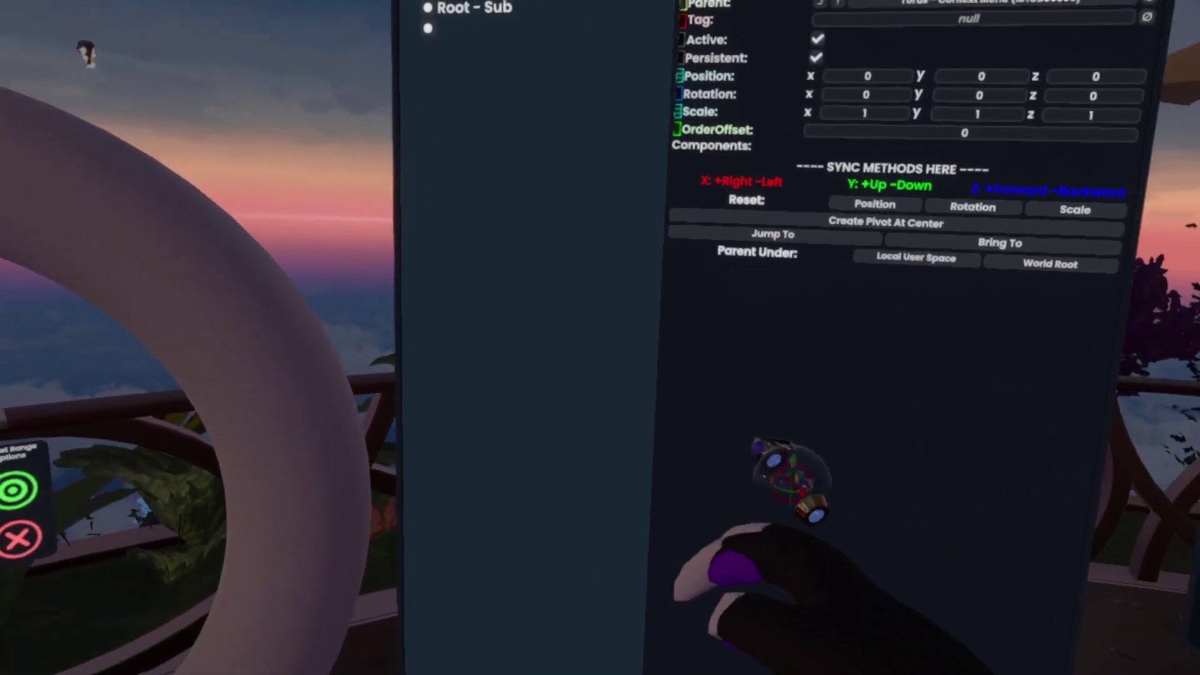
{"action": "type", "text": "Ite"}
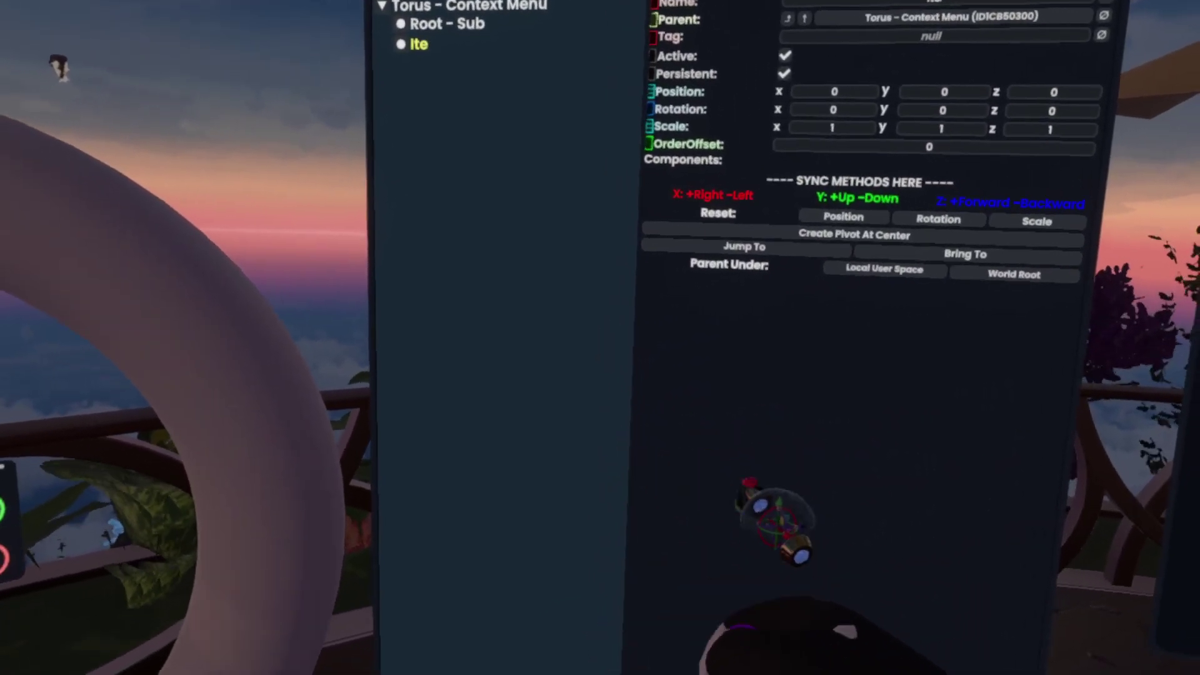
{"action": "key", "text": "BackSpace"}
{"action": "key", "text": "BackSpace"}
{"action": "key", "text": "BackSpace"}
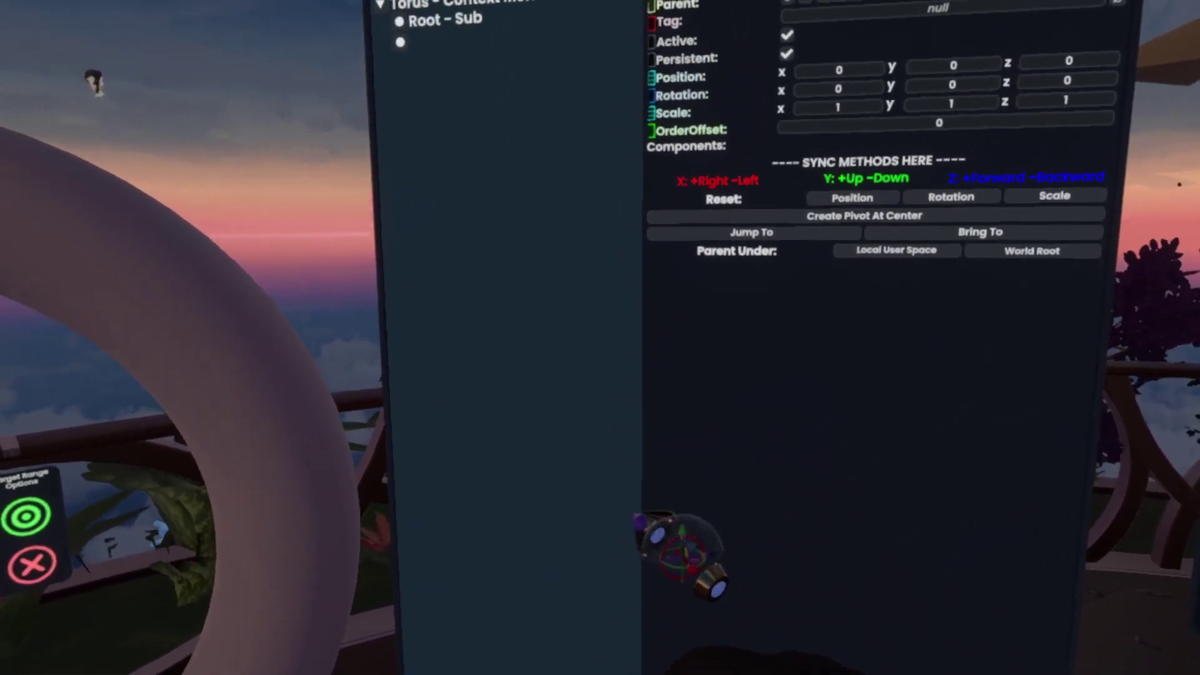
{"action": "type", "text": "Sub m"}
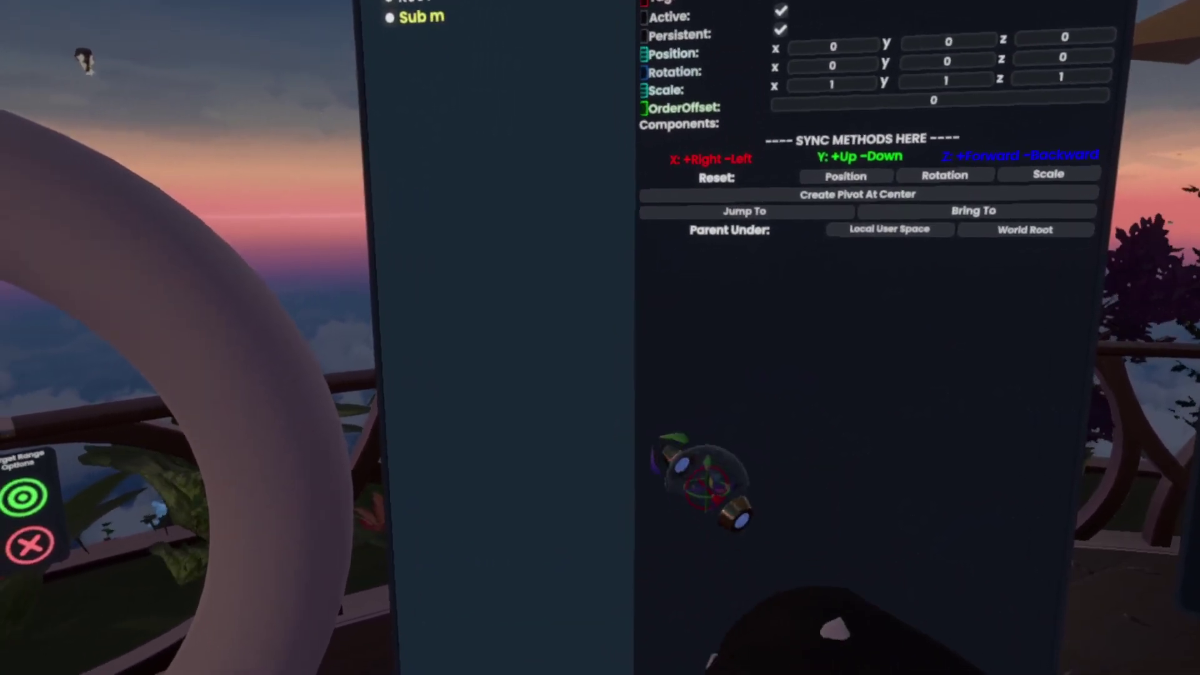
{"action": "type", "text": "enus"}
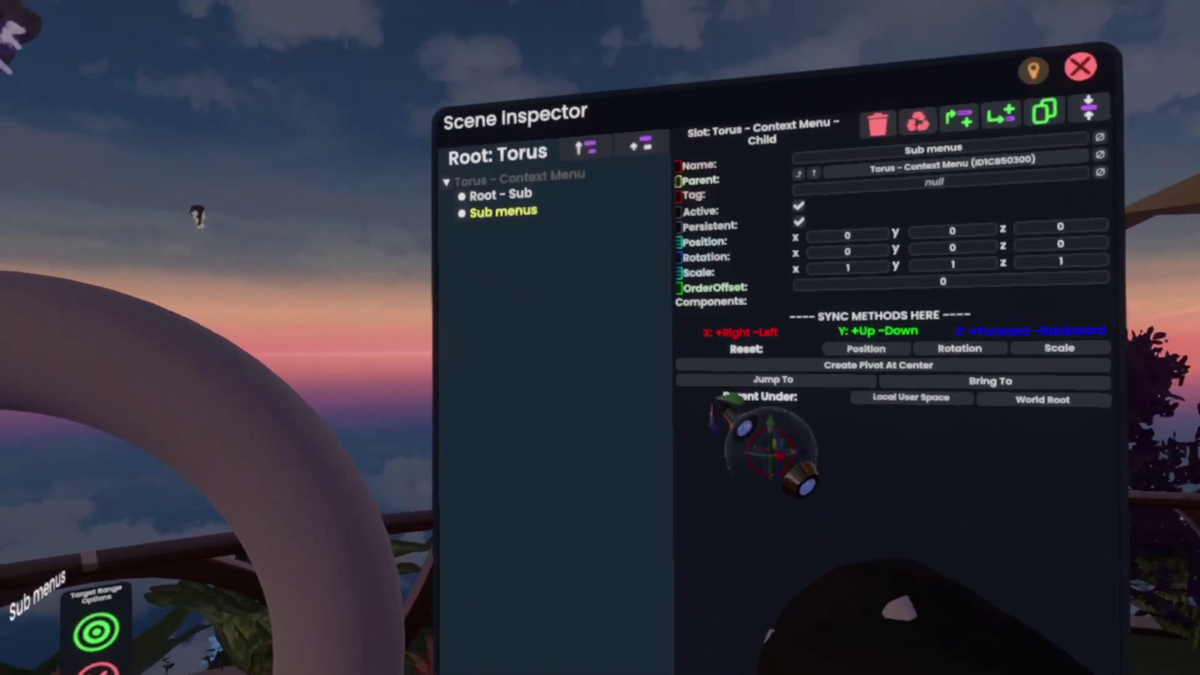
Set the ItemsRoot of Root - Sub's ContextMenuSubmenu component to the Sub menus slot
{"action": "left_click", "coordinate": [500, 193]}
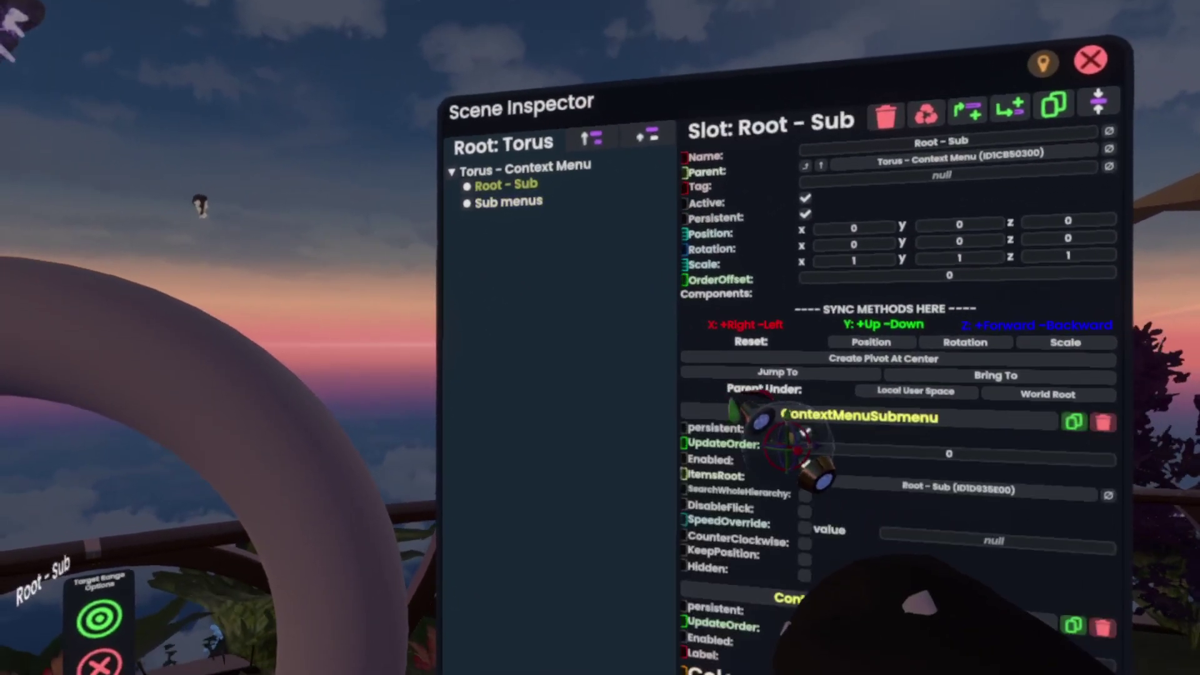
{"action": "left_click_drag", "start_coordinate": [503, 211], "coordinate": [879, 494]}
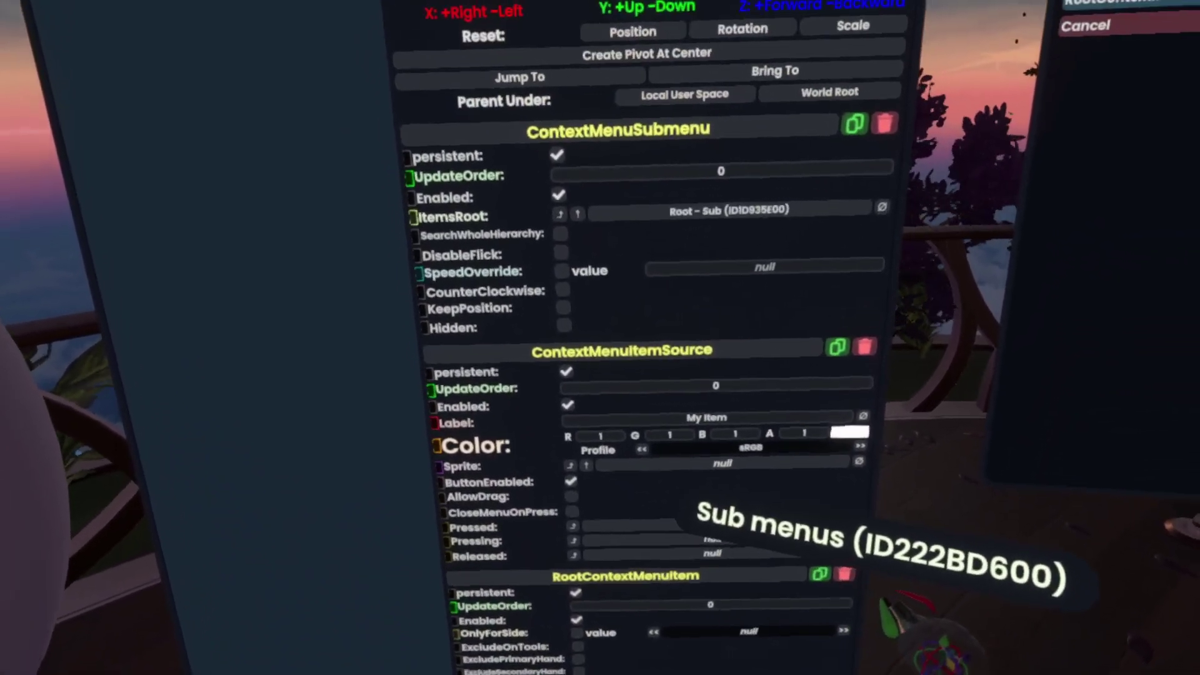
{"action": "left_click", "coordinate": [746, 160]}
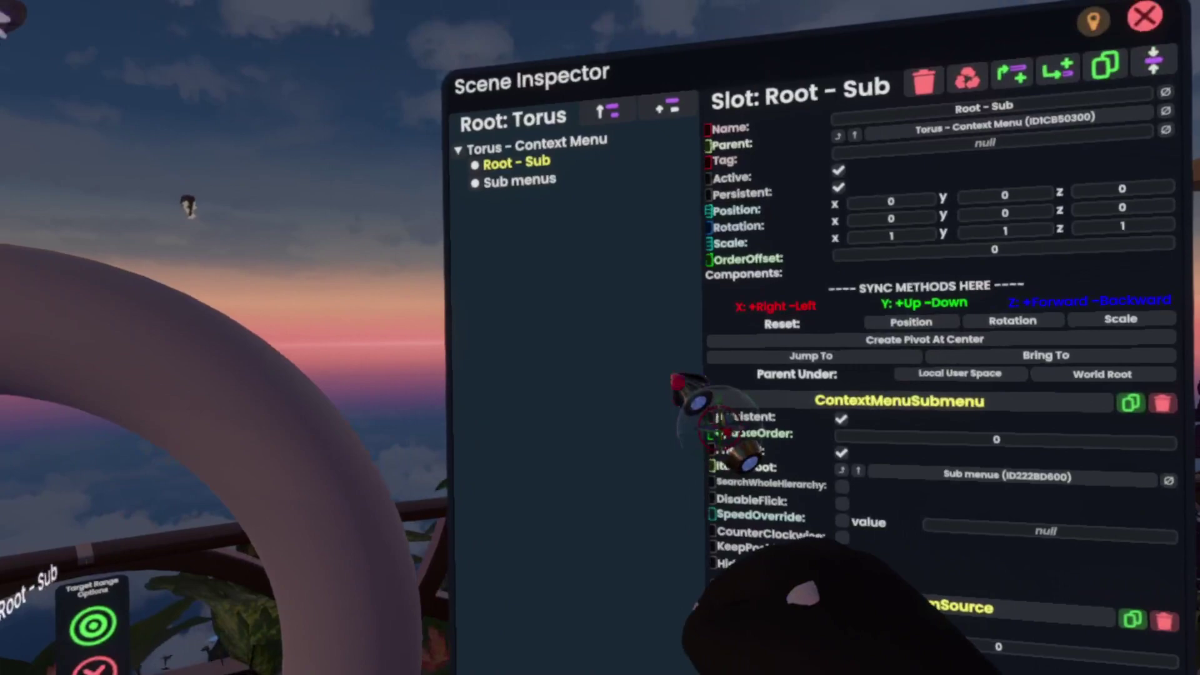
Add a child slot under Sub menus and name it "Sub menu 1"
{"action": "left_click", "coordinate": [518, 180]}
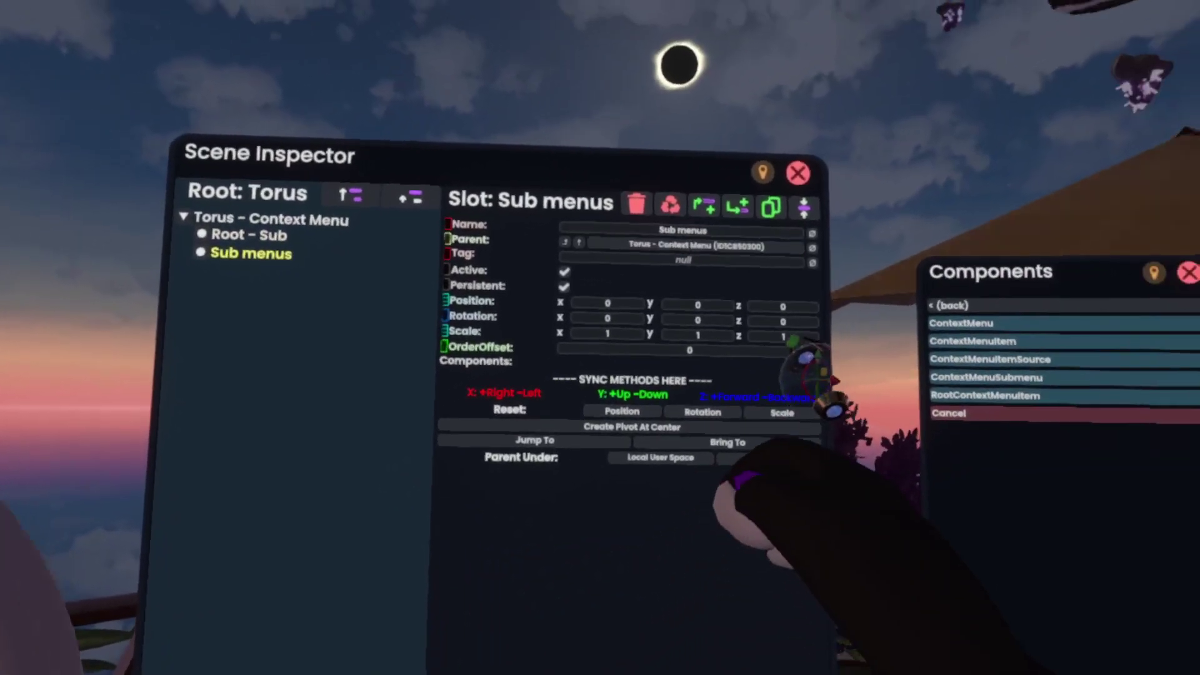
{"action": "left_click", "coordinate": [780, 195]}
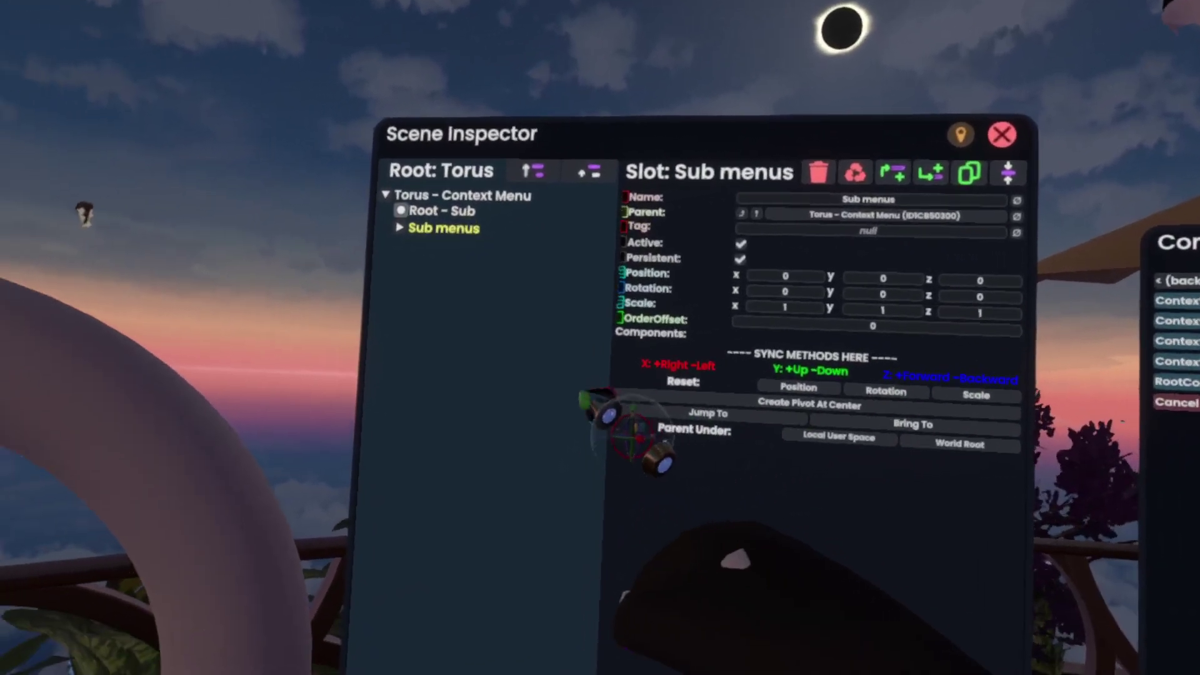
{"action": "left_click", "coordinate": [780, 196]}
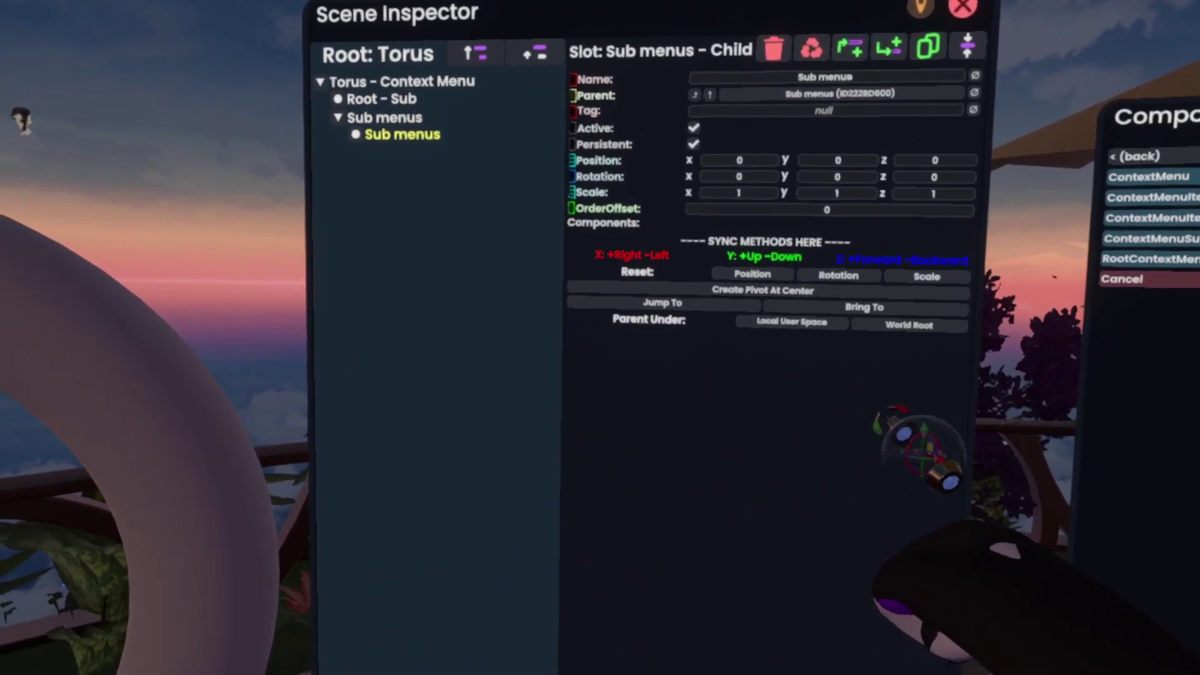
{"action": "key", "text": "BackSpace"}
{"action": "type", "text": "1"}
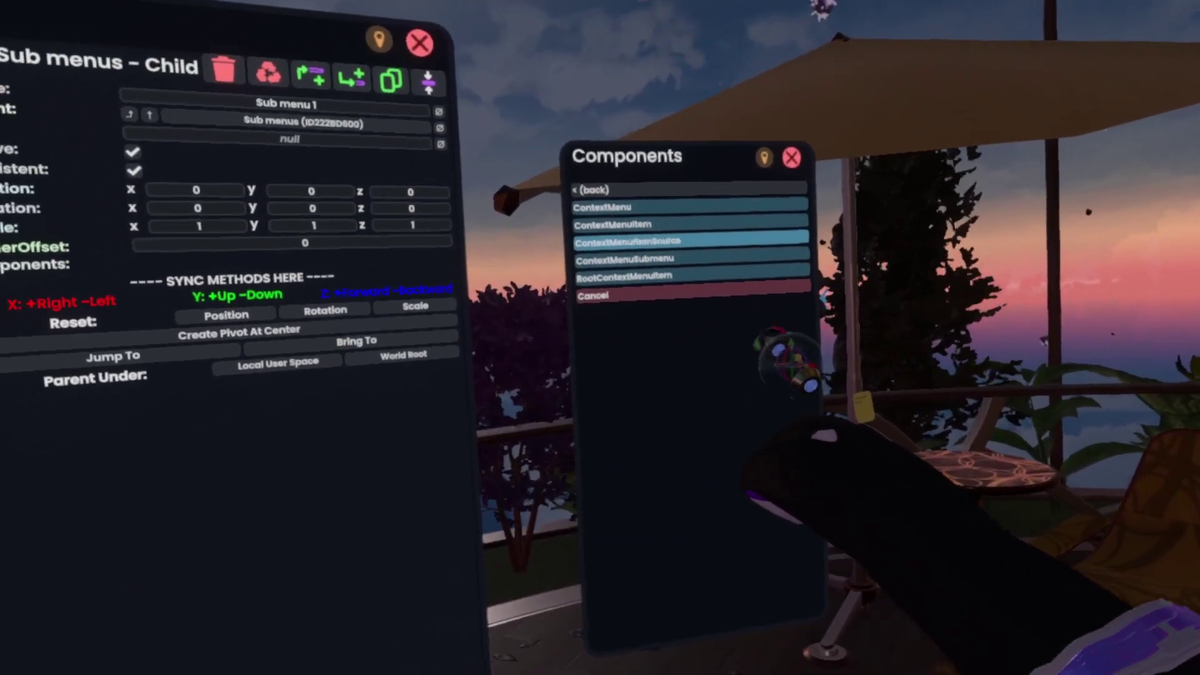
Attach a ContextMenuItemSource component to the Sub menu 1 slot and check the item in the context menu
{"action": "left_click", "coordinate": [613, 248]}
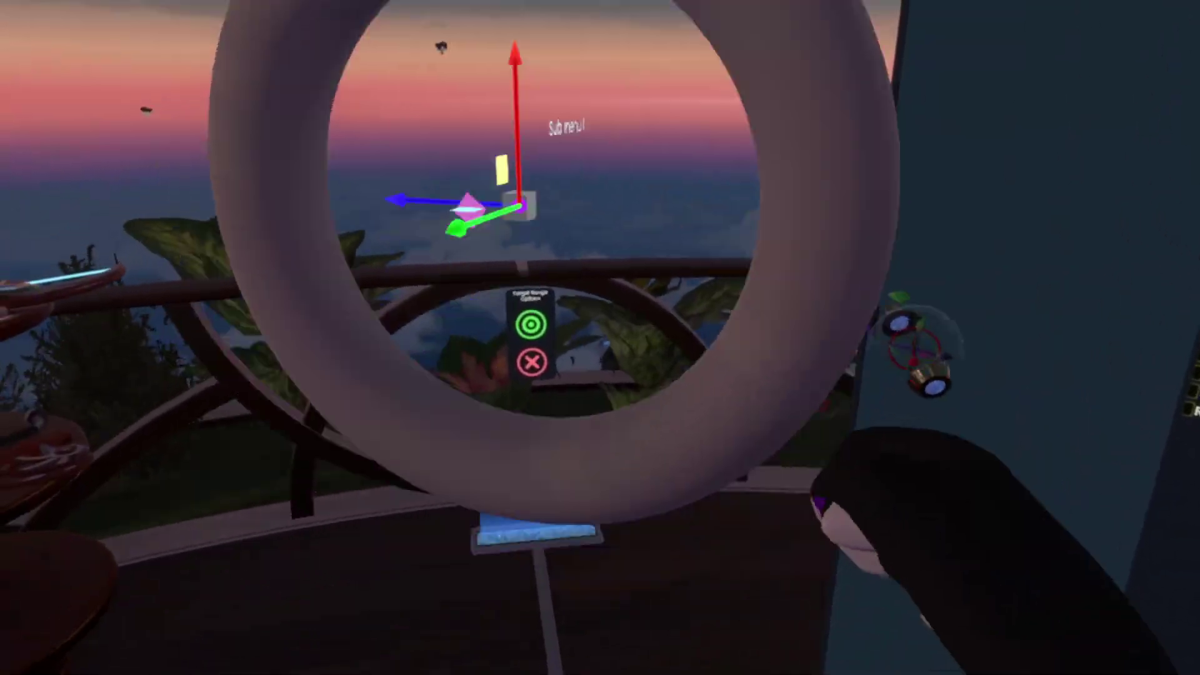
{"action": "key", "text": "t"}
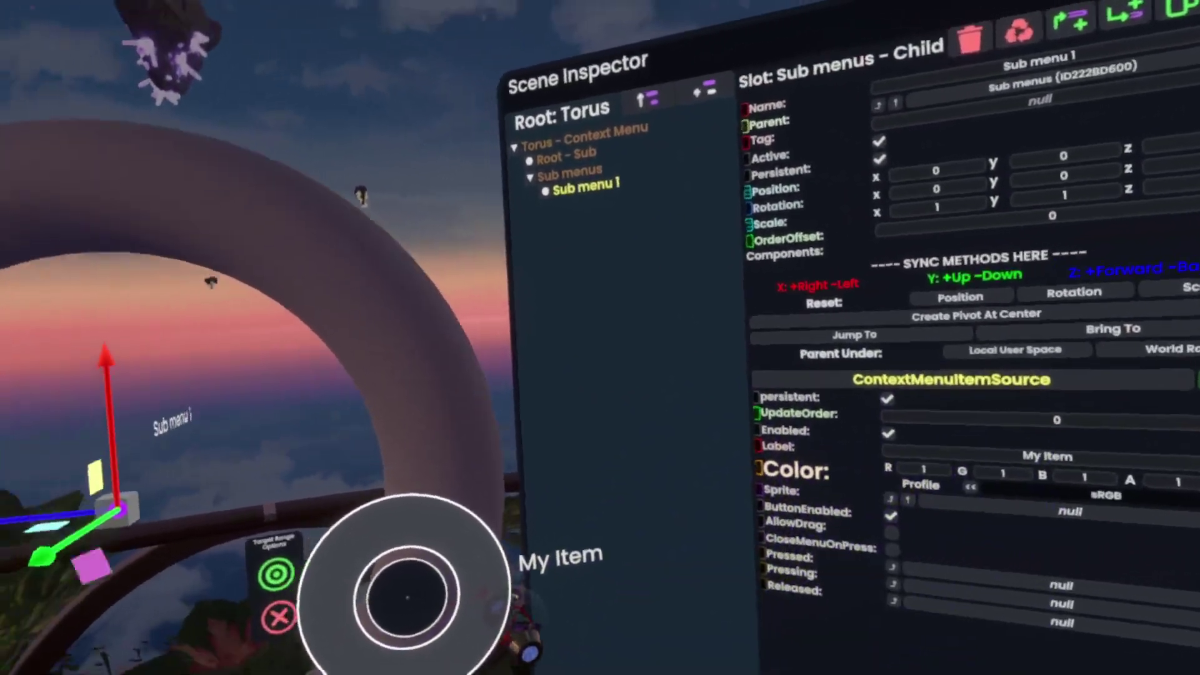
{"action": "key", "text": "t"}
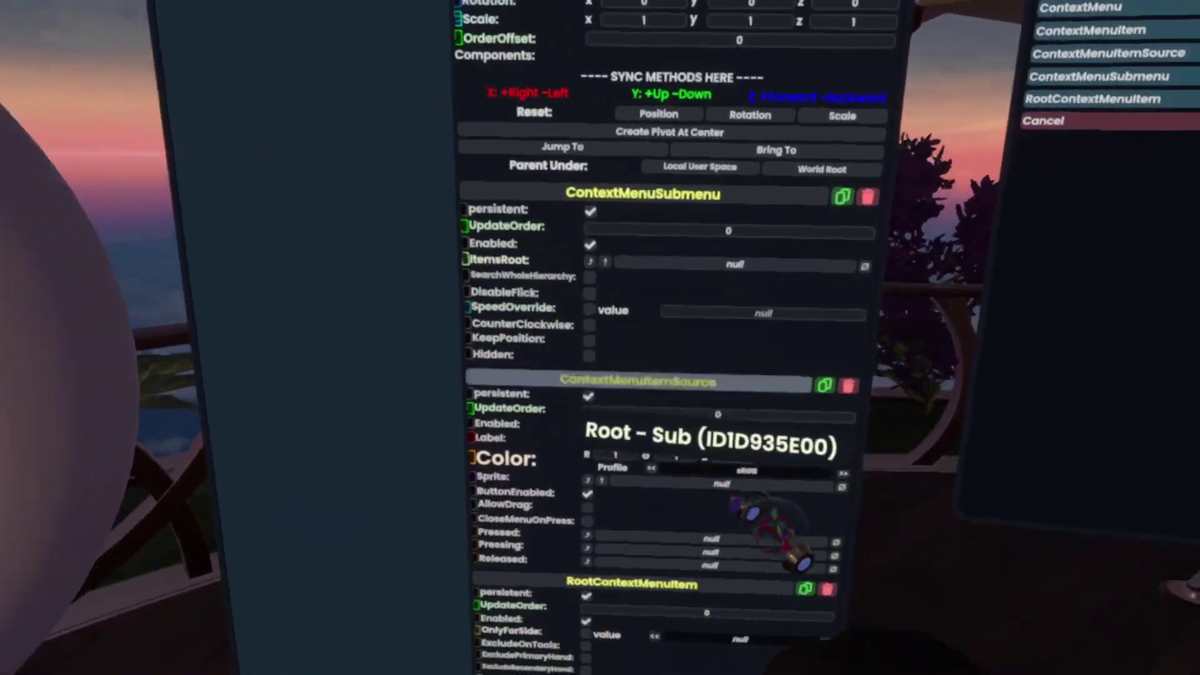
Point the ItemsRoot of Root - Sub's submenu at the Root - Sub slot and label its context menu item "Root"
{"action": "key", "text": "t"}
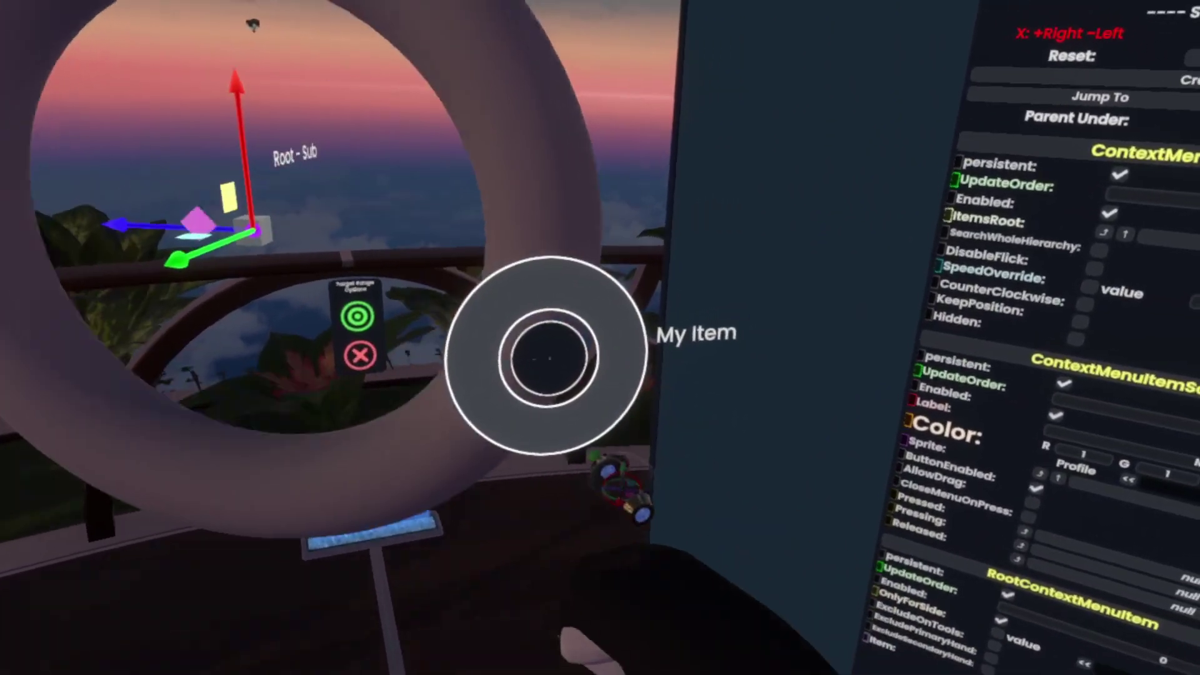
{"action": "key", "text": "t"}
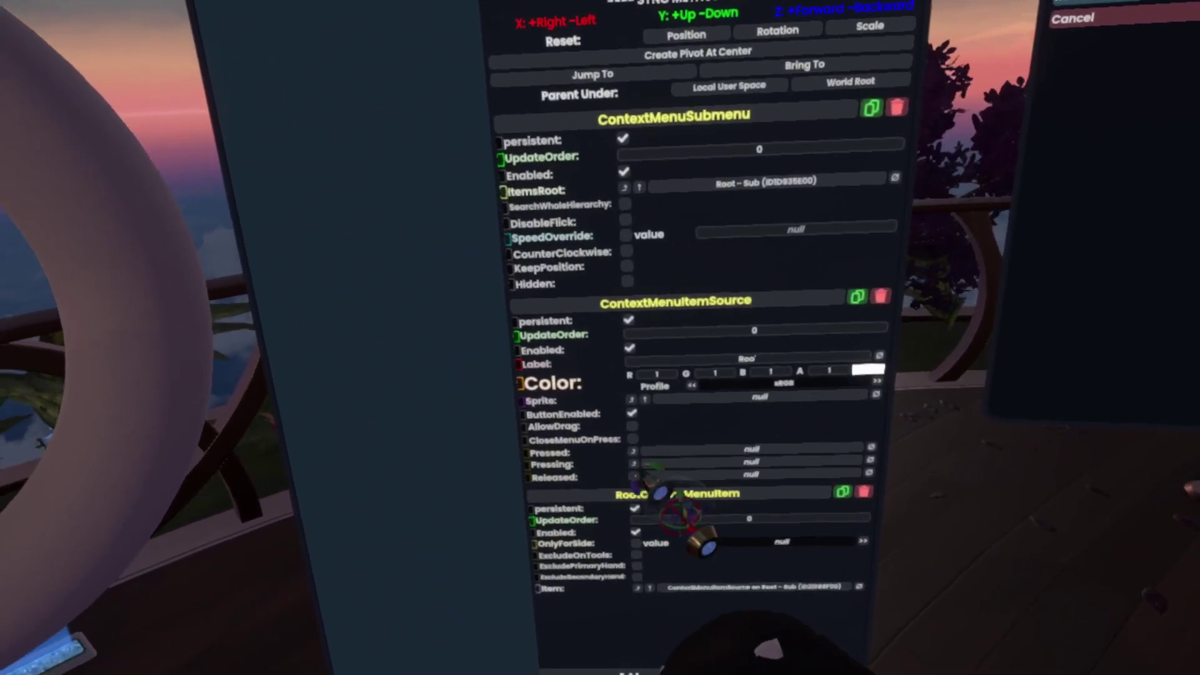
{"action": "key", "text": "t"}
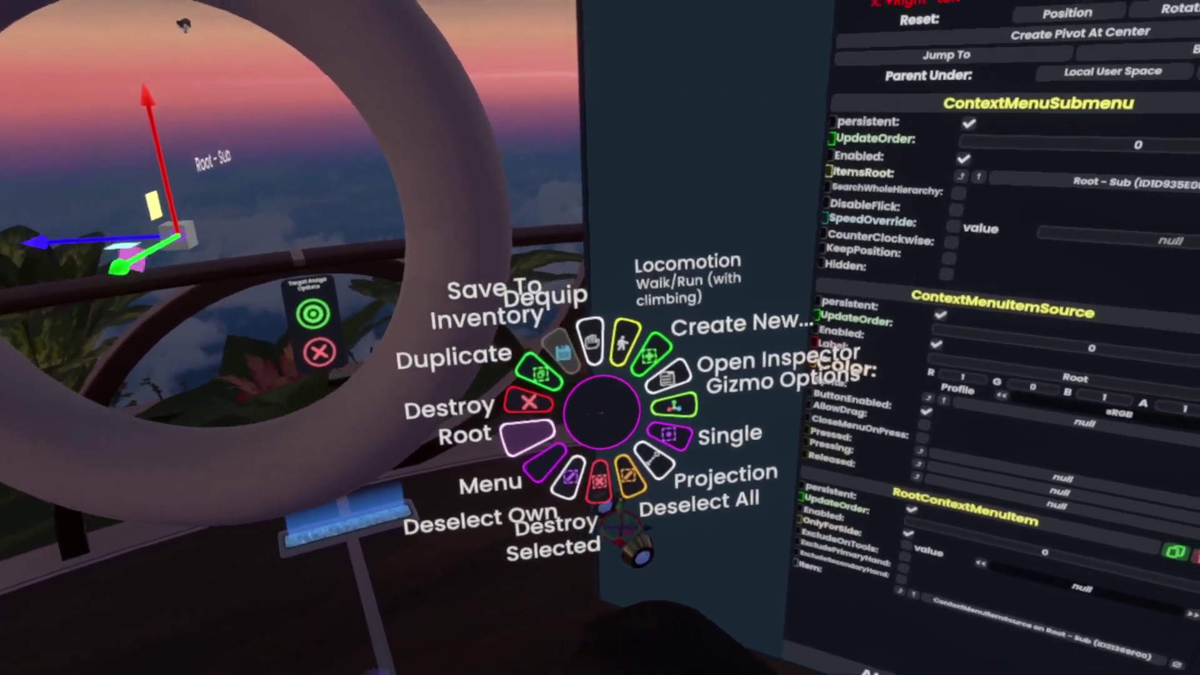
Attach a ContextMenuSubmenu component to the Sub menu 1 slot and set its ItemsRoot to Sub menu 1
{"action": "left_click", "coordinate": [526, 215]}
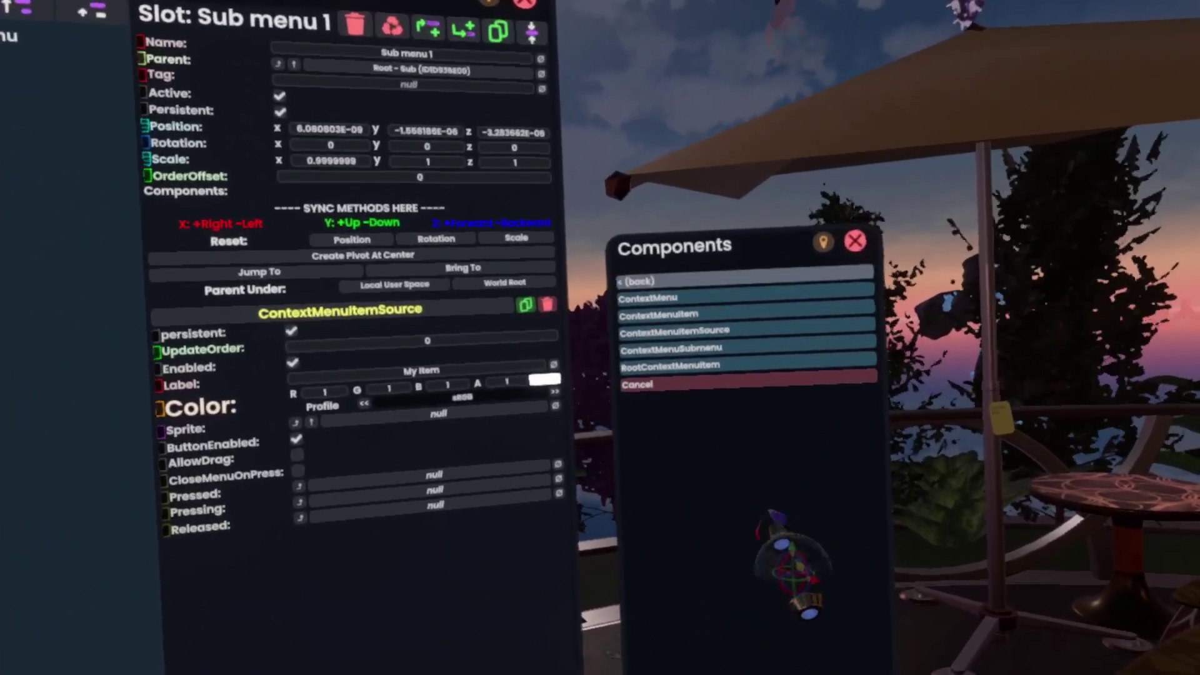
{"action": "left_click", "coordinate": [745, 277]}
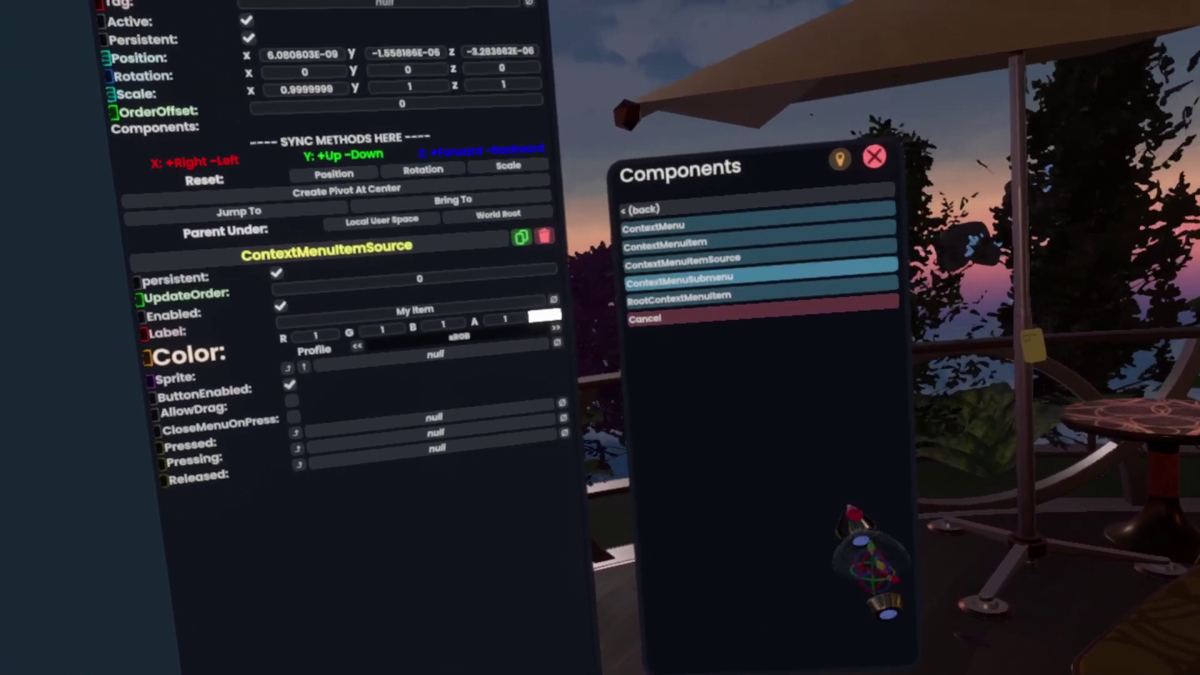
{"action": "left_click", "coordinate": [679, 280]}
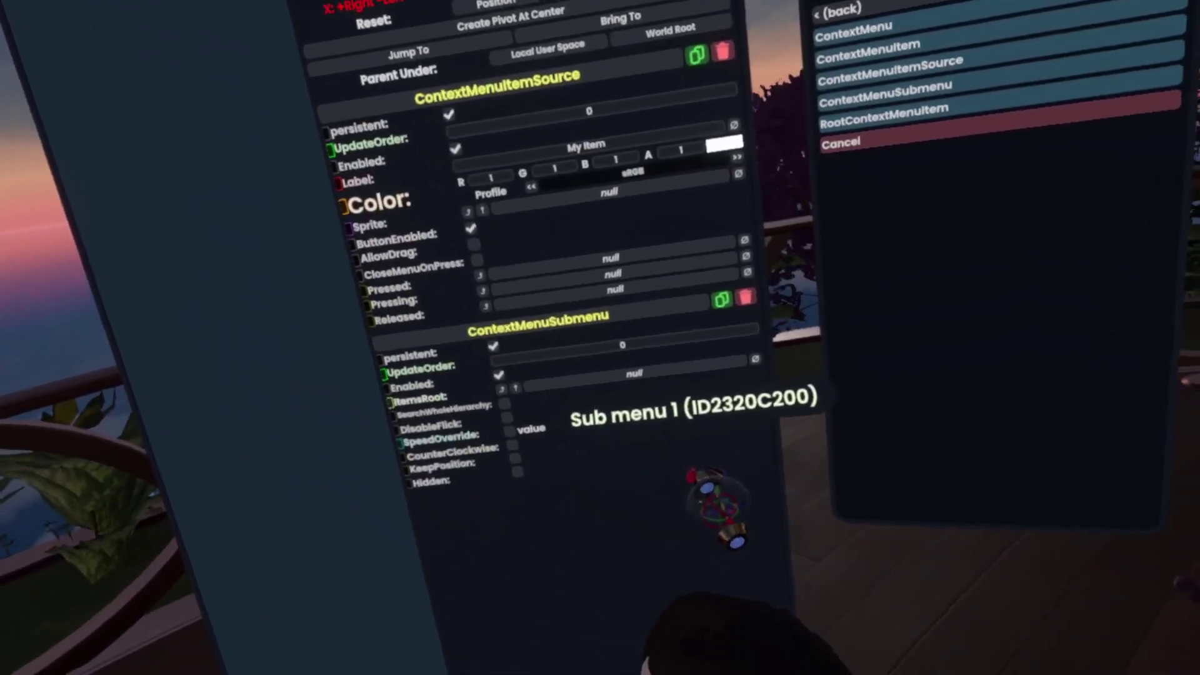
{"action": "left_click", "coordinate": [698, 434]}
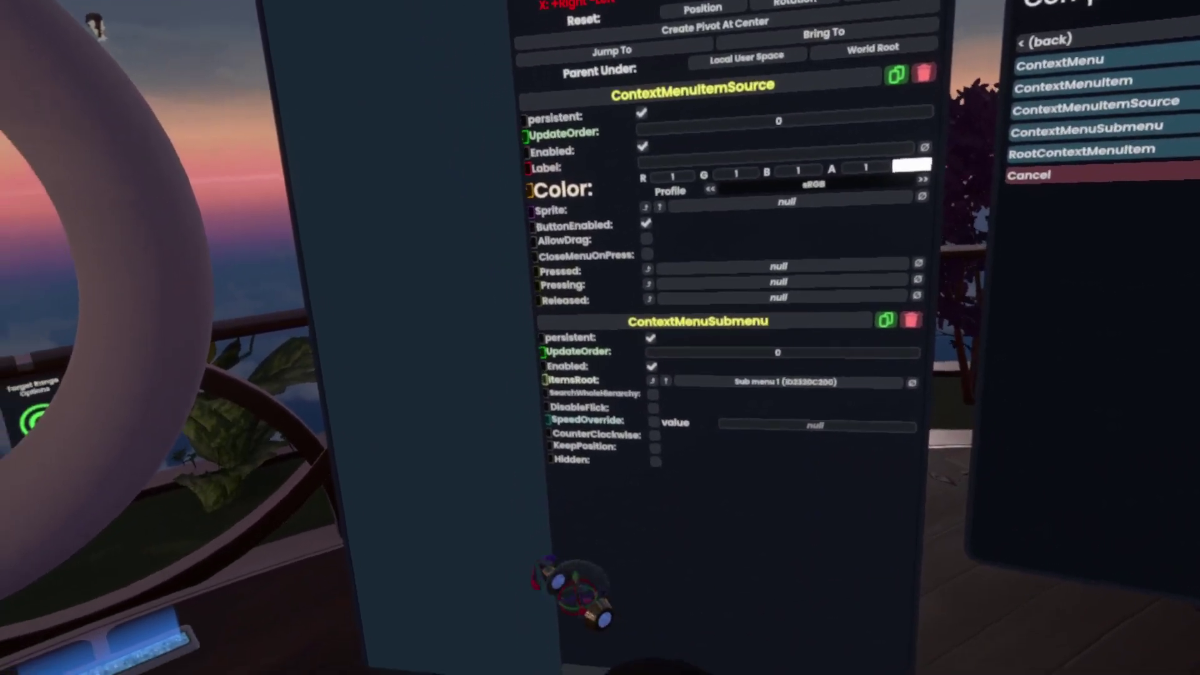
Label the Sub menu 1 menu item "Toggles", colour it cyan (R 0, G 1, B 1), and rename its slot "Toggles"
{"action": "left_click", "coordinate": [733, 178]}
{"action": "type", "text": "Toggles"}
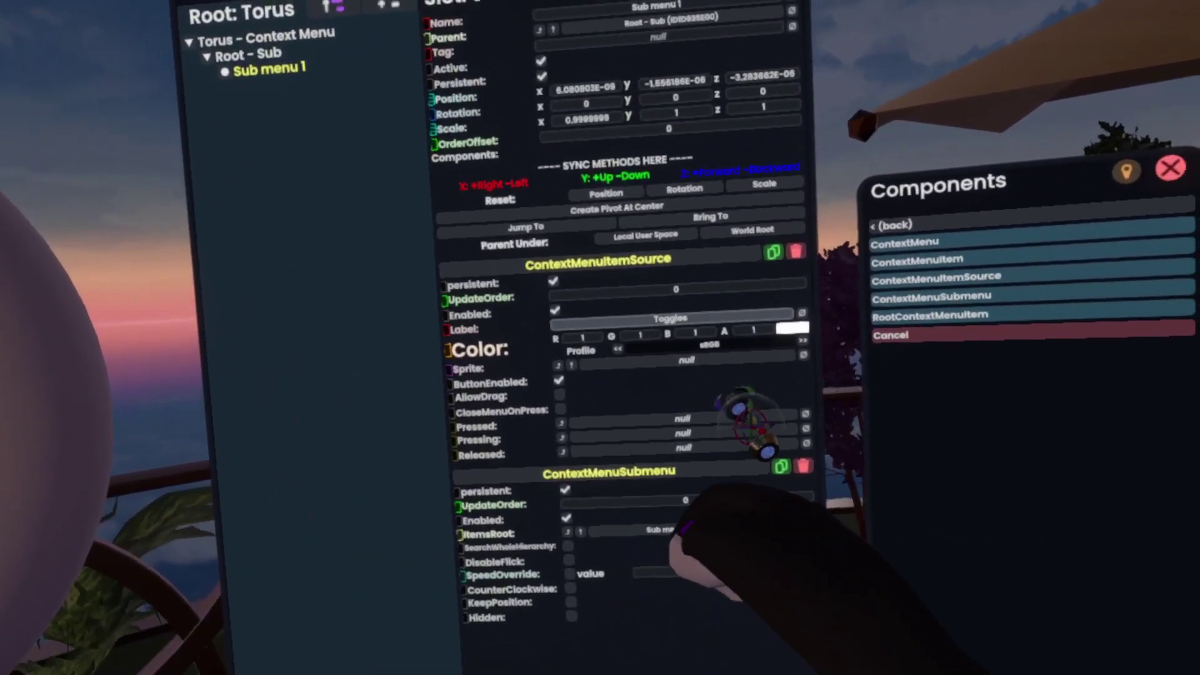
{"action": "left_click_drag", "start_coordinate": [670, 318], "coordinate": [620, 200]}
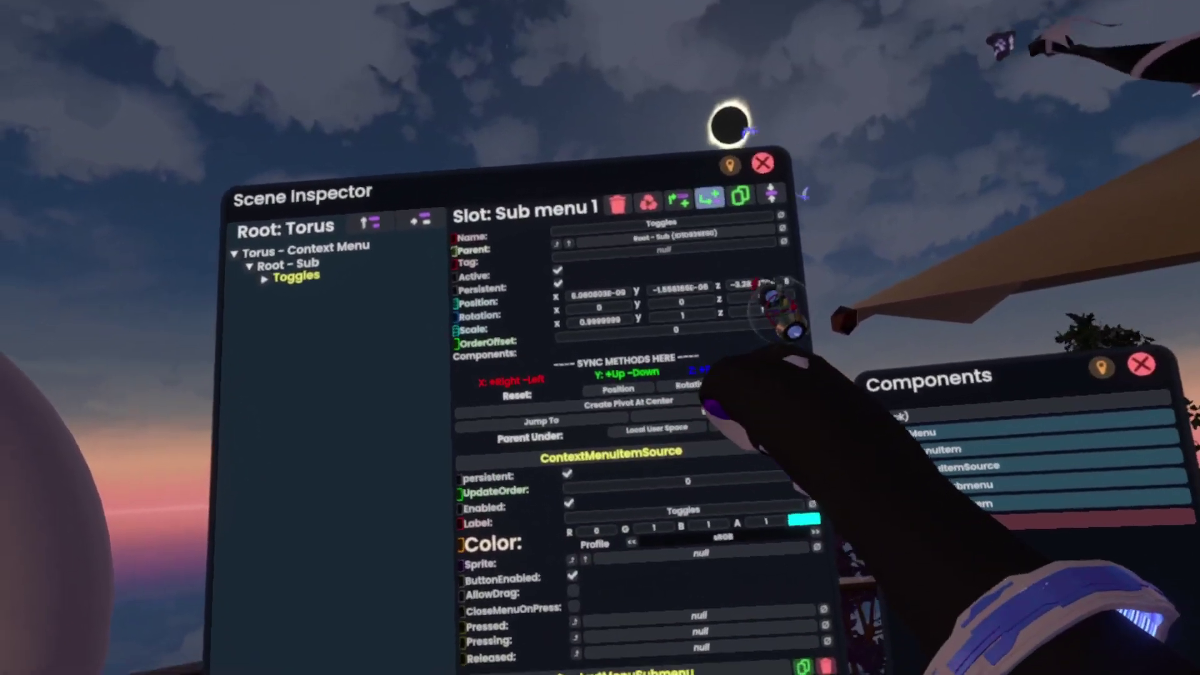
Add a child slot named "Button 1" under Toggles and attach a ContextMenuItemSource component to it
{"action": "left_click", "coordinate": [707, 198]}
{"action": "left_click", "coordinate": [377, 239]}
{"action": "left_click", "coordinate": [485, 163]}
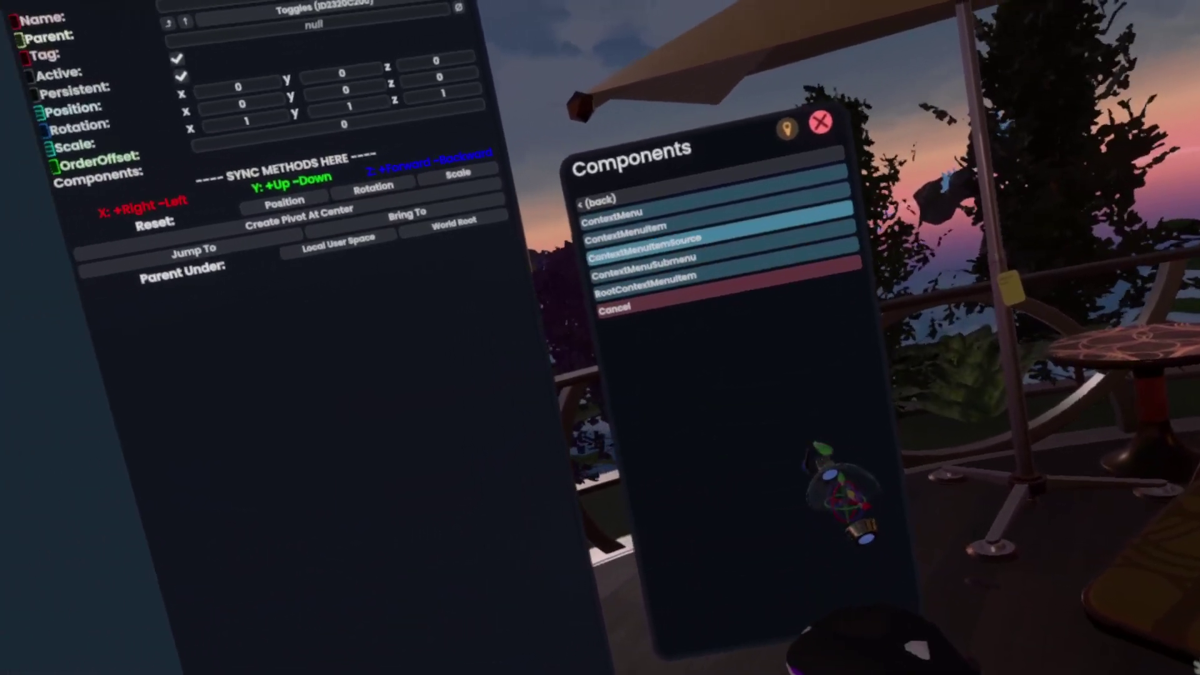
{"action": "left_click", "coordinate": [583, 257]}
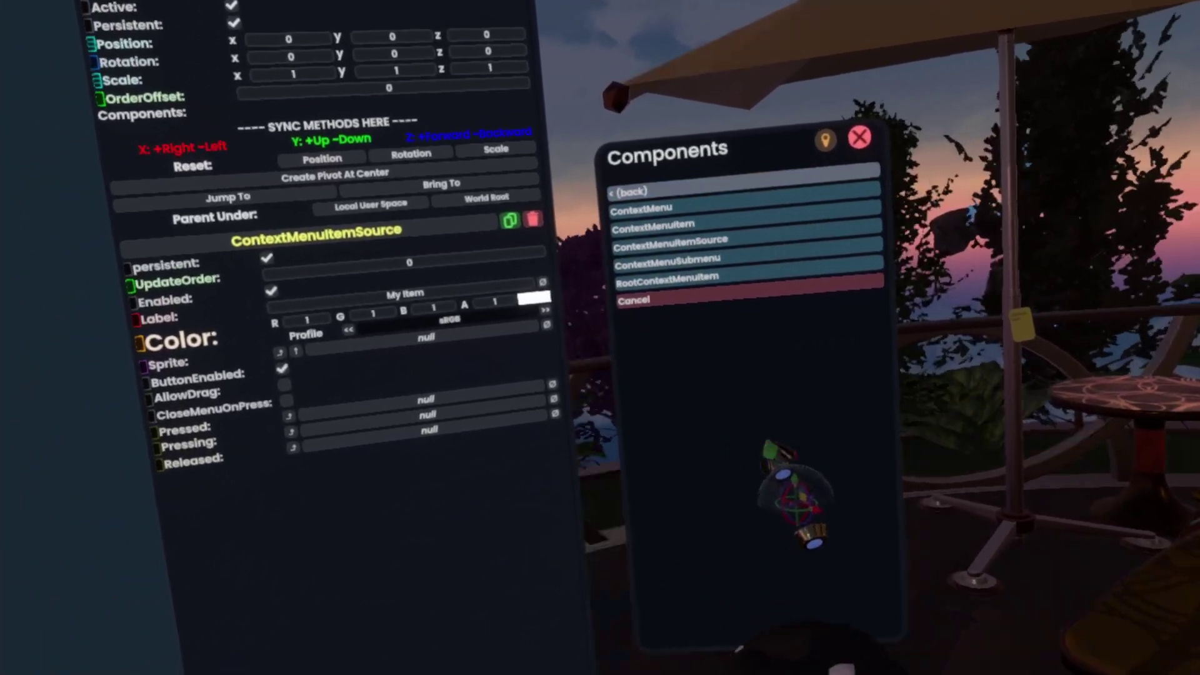
Attach a ButtonToggle component from the Common UI button interactions to the Button 1 slot
{"action": "left_click", "coordinate": [644, 186]}
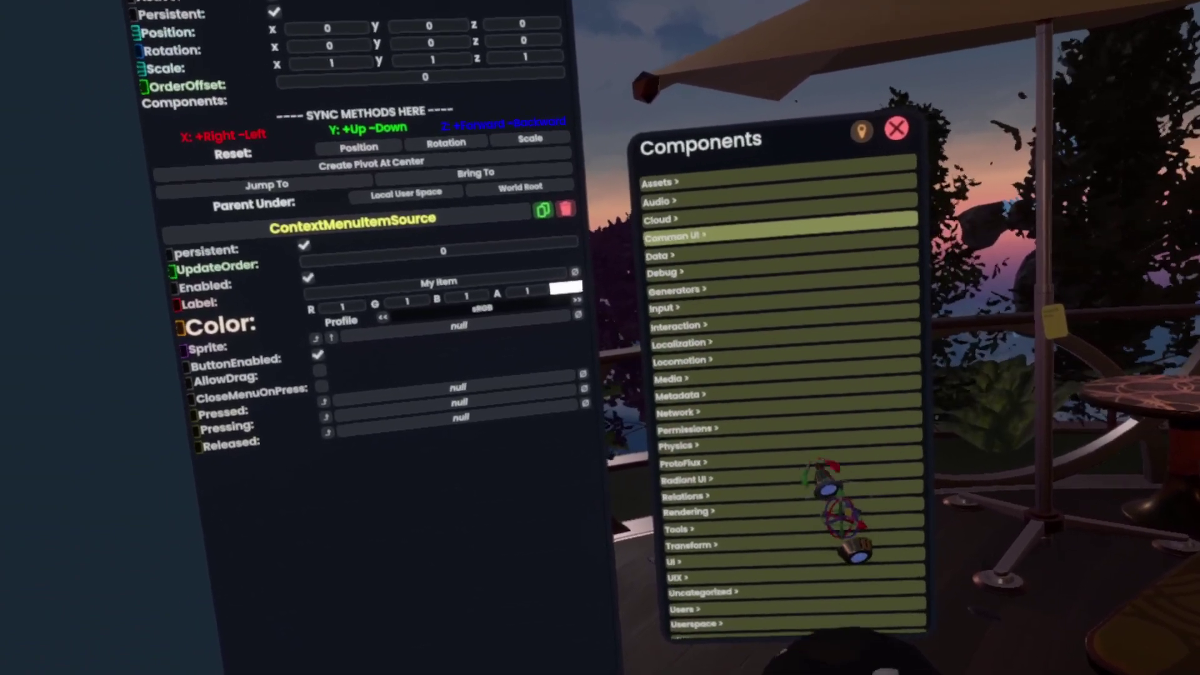
{"action": "left_click", "coordinate": [650, 243]}
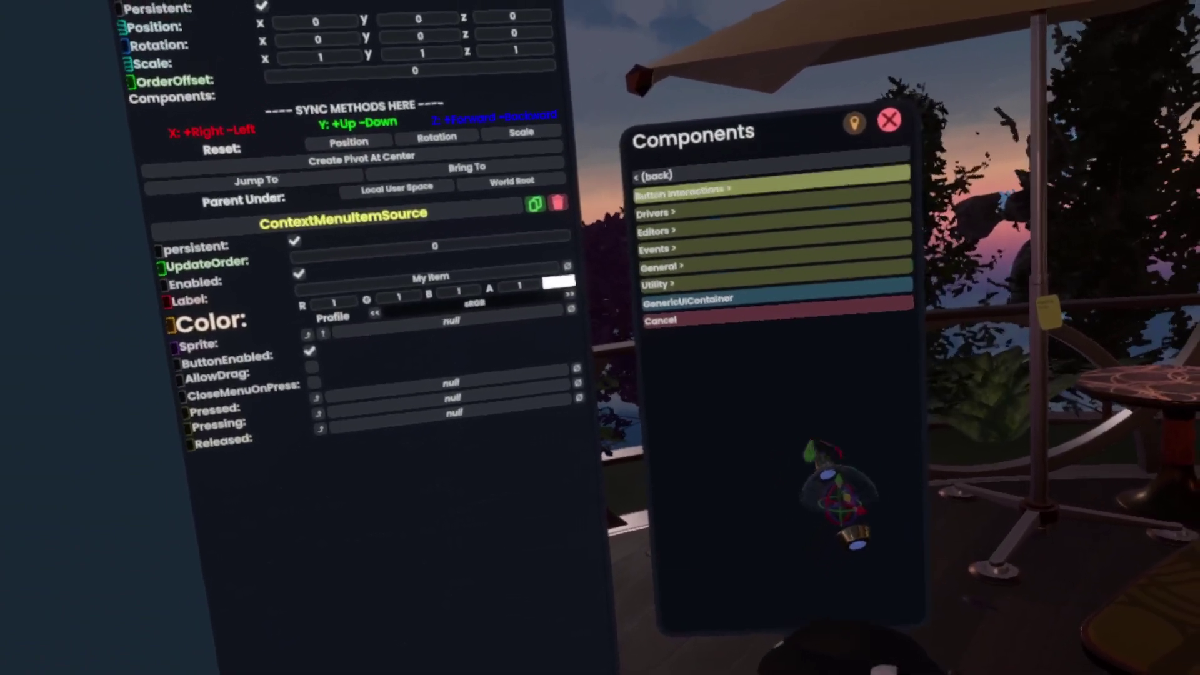
{"action": "left_click", "coordinate": [683, 192]}
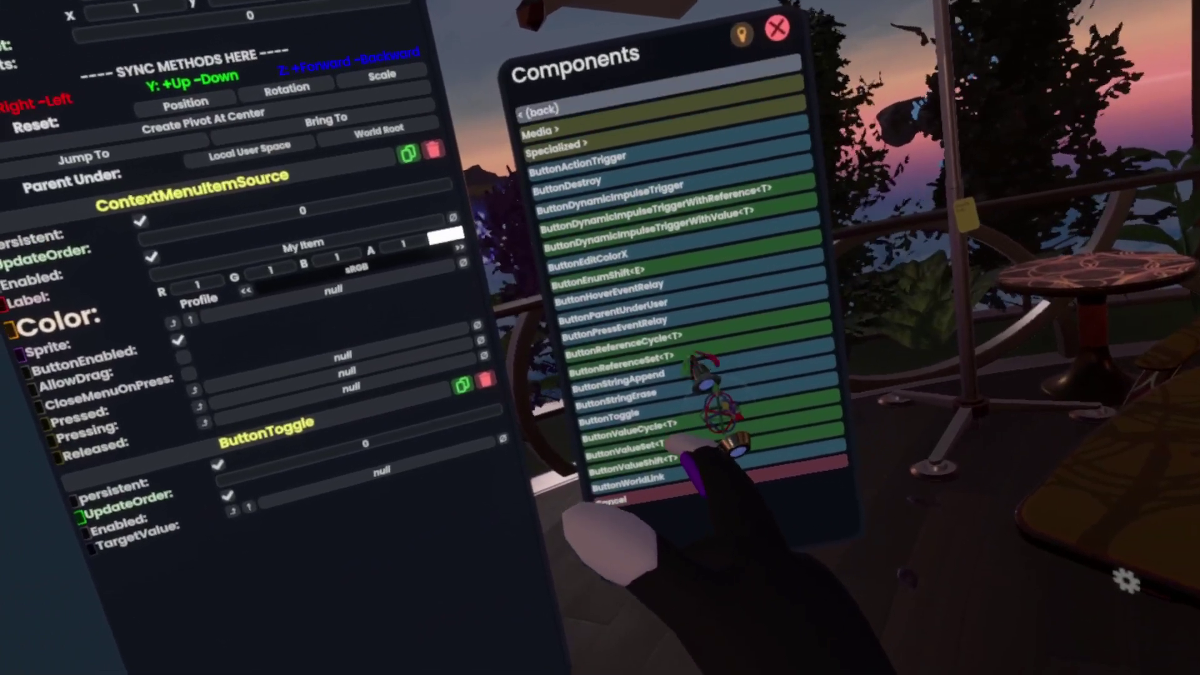
Attach a ValueOptionDescriptionDriver<bool> with one option whose ReferenceValue is on, and point its Label at the ContextMenuItemSource's Label
{"action": "left_click", "coordinate": [541, 110]}
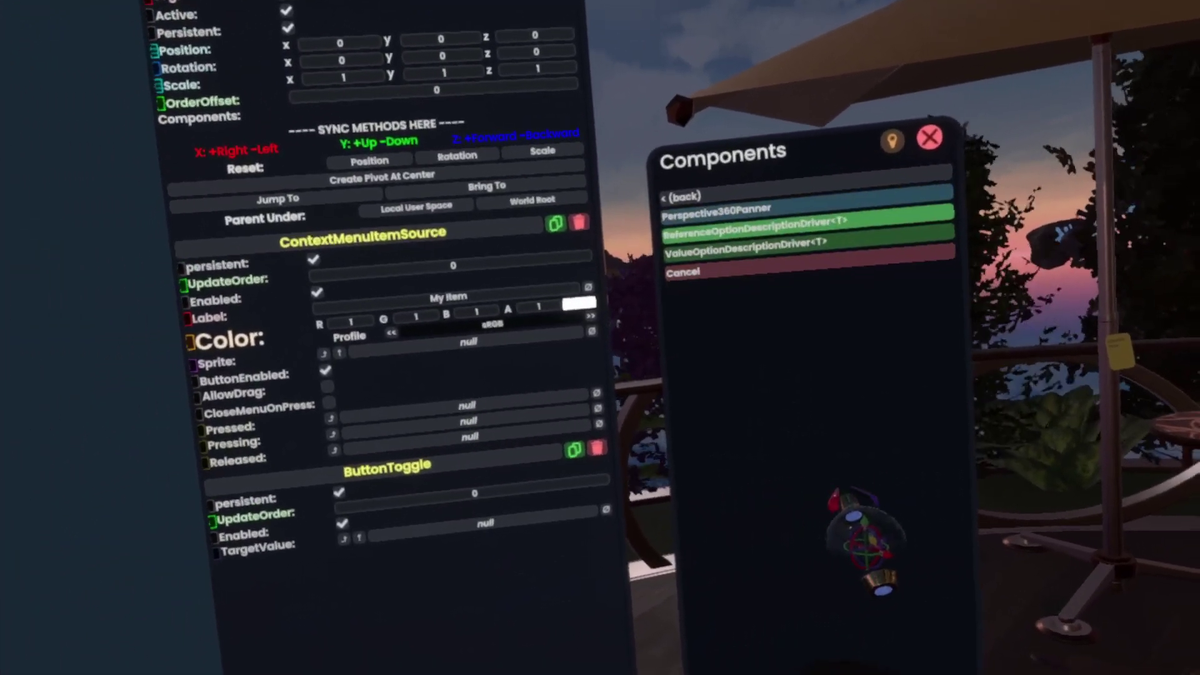
{"action": "left_click", "coordinate": [744, 262]}
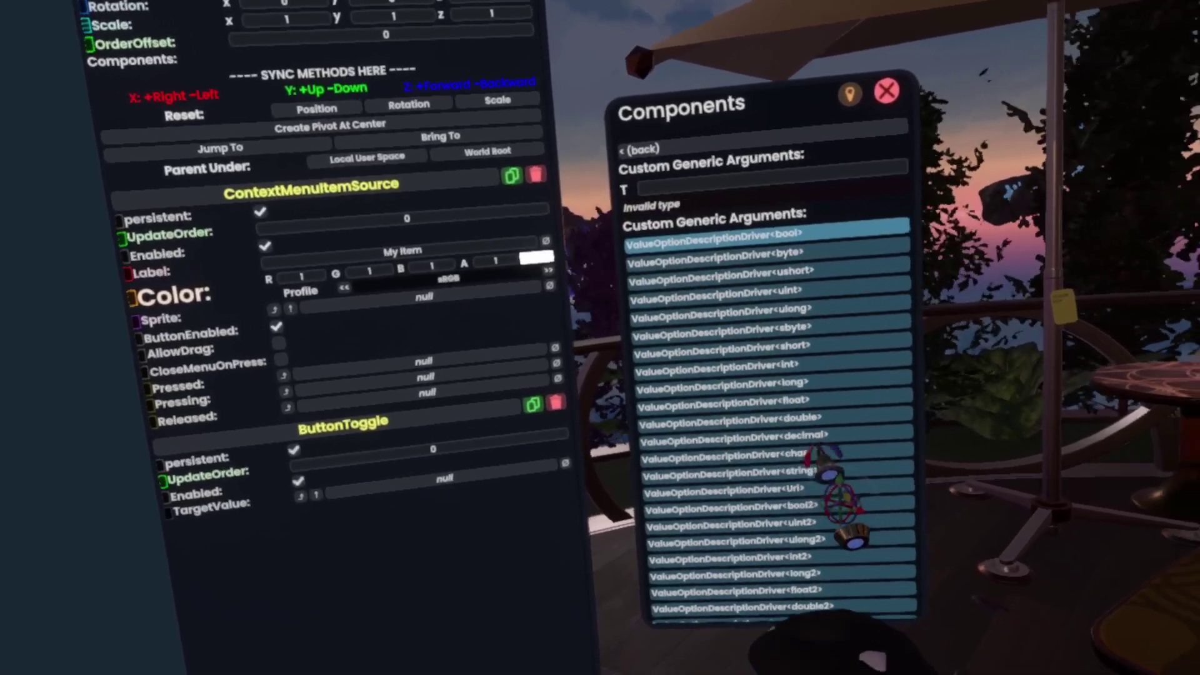
{"action": "left_click", "coordinate": [768, 240]}
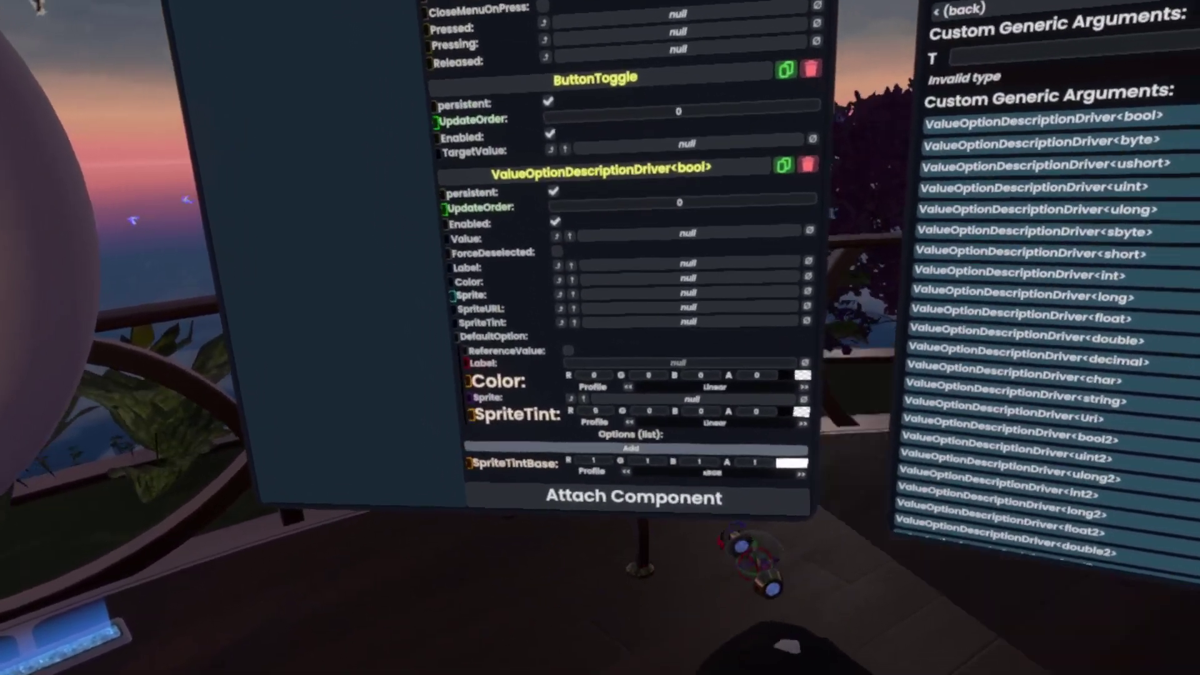
{"action": "left_click", "coordinate": [657, 442]}
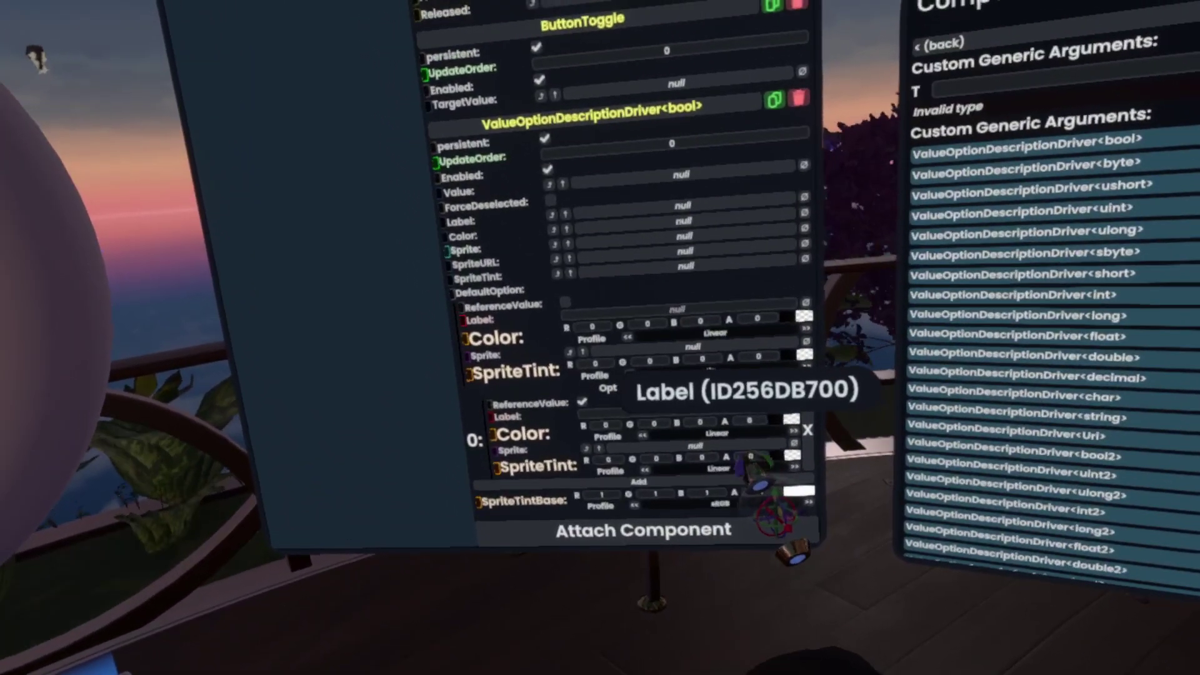
{"action": "left_click", "coordinate": [672, 187]}
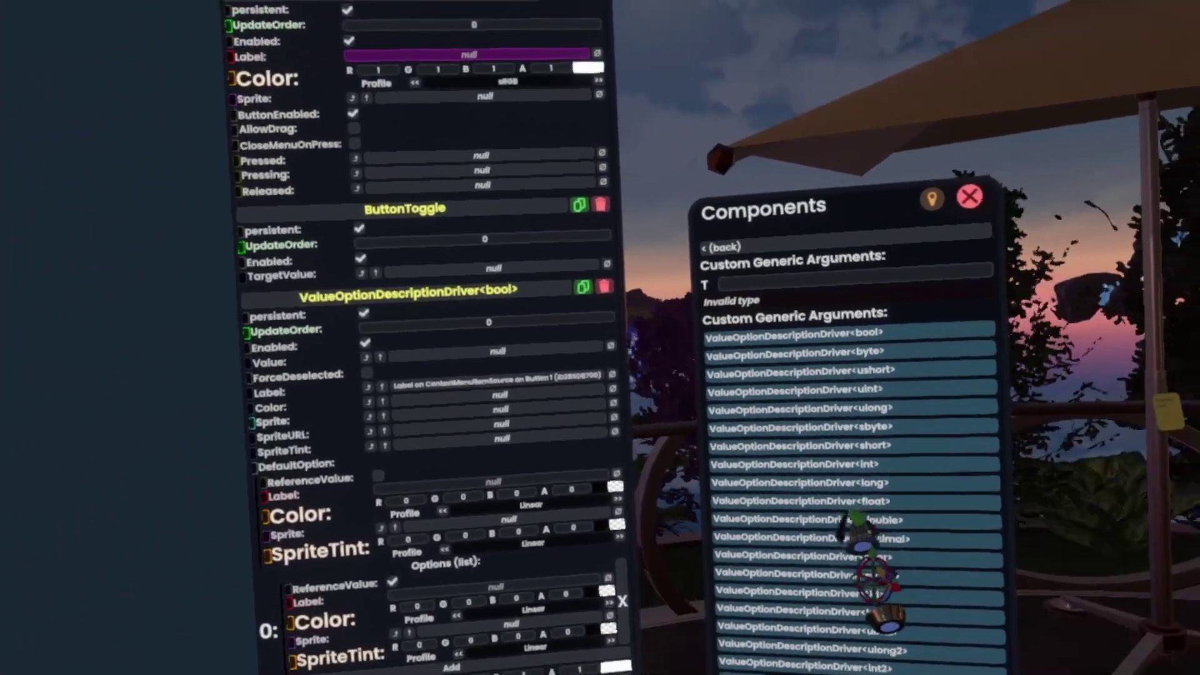
Attach a ValueTextFormatDriver component with the custom type string to the Button 1 slot
{"action": "left_click", "coordinate": [913, 86]}
{"action": "left_click", "coordinate": [914, 86]}
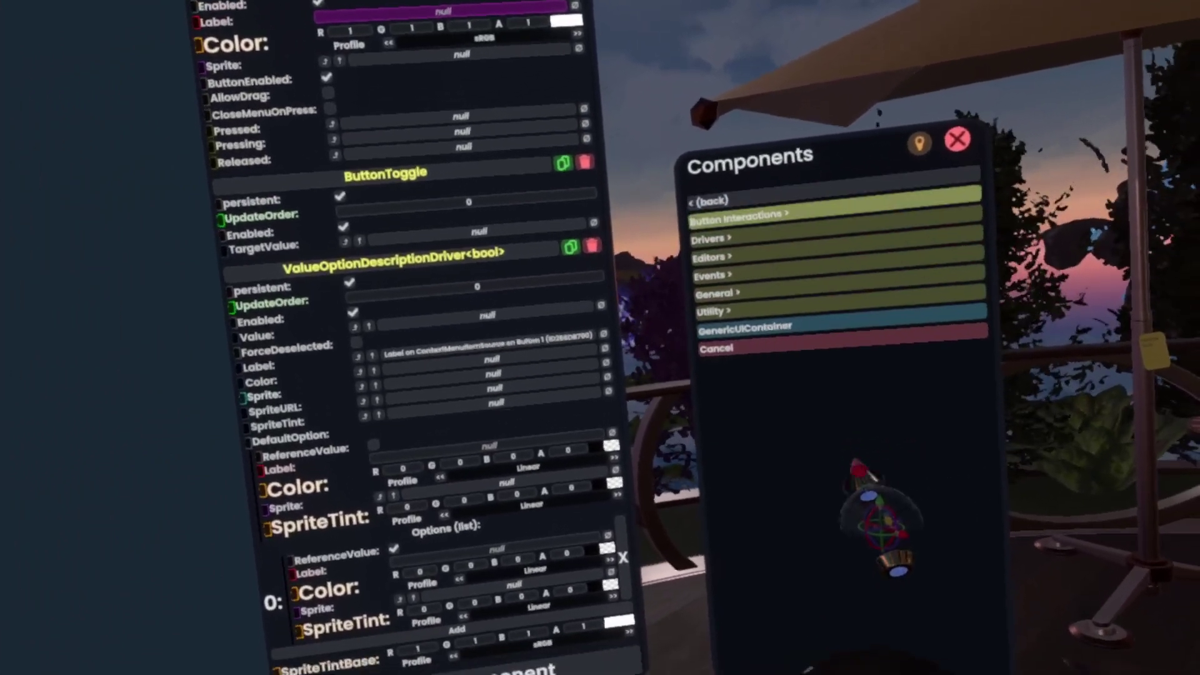
{"action": "left_click", "coordinate": [839, 227]}
{"action": "scroll", "coordinate": [862, 535], "scroll_direction": "down", "scroll_amount": 3}
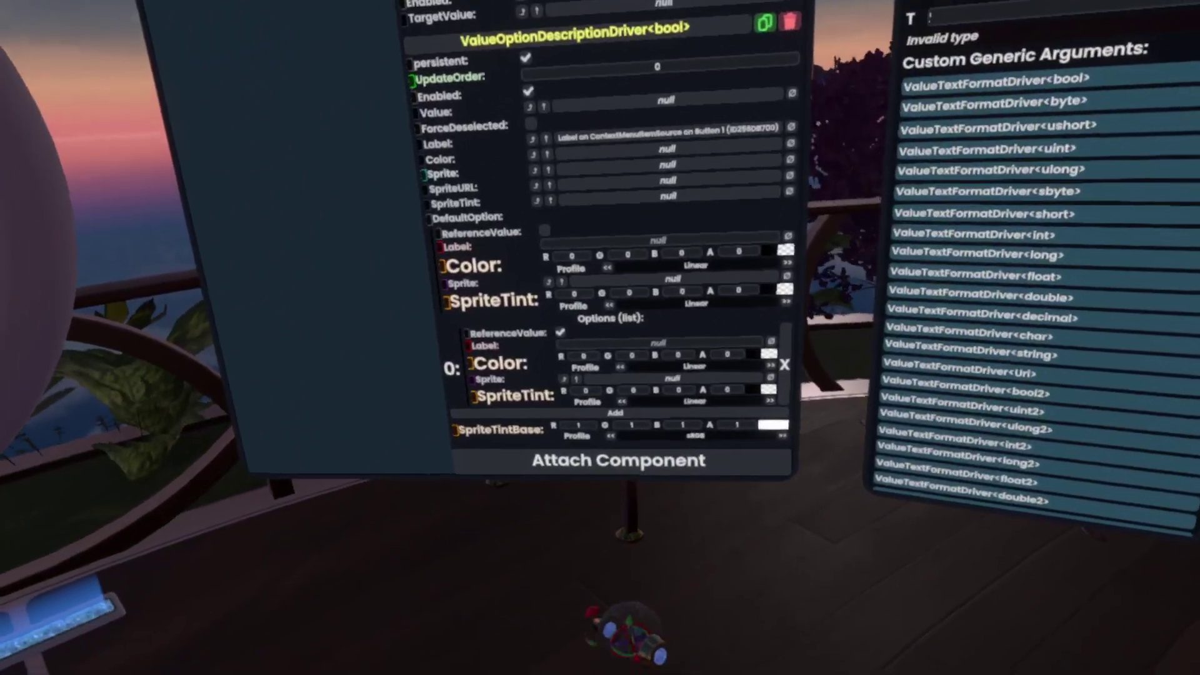
{"action": "type", "text": "ing"}
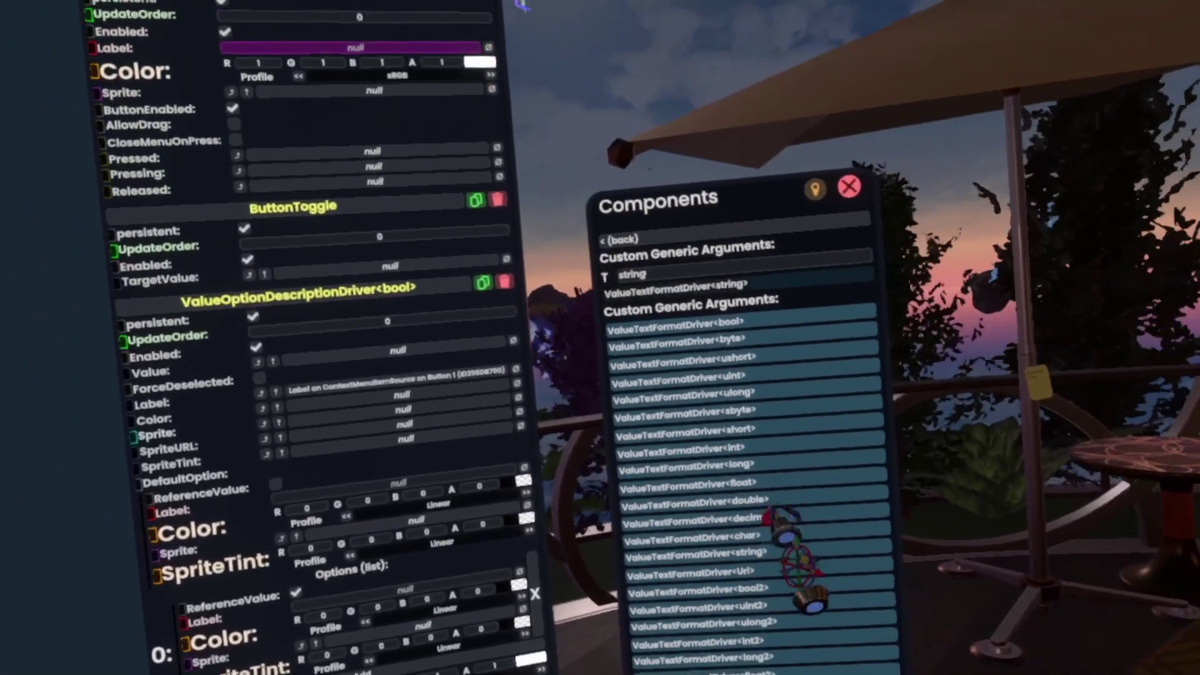
{"action": "left_click", "coordinate": [738, 281]}
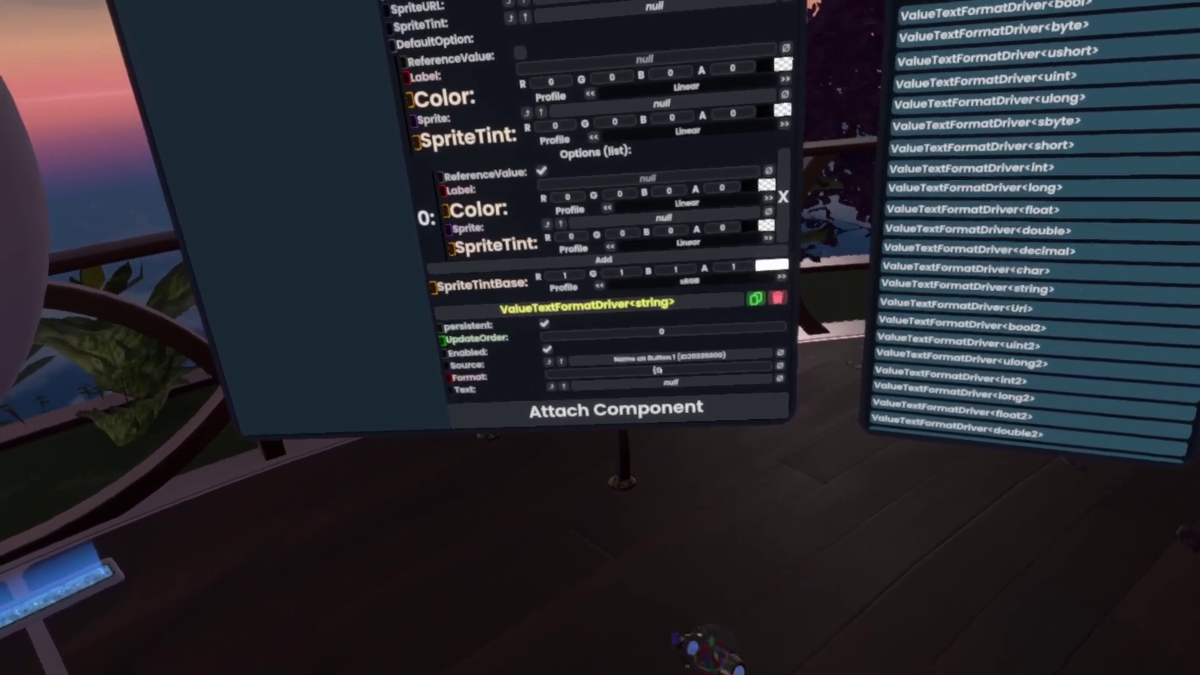
Set the text format driver's Source to Button 1's Name, Format to "{0}: On" and Text to the Label of option 0
{"action": "type", "text": "}:"}
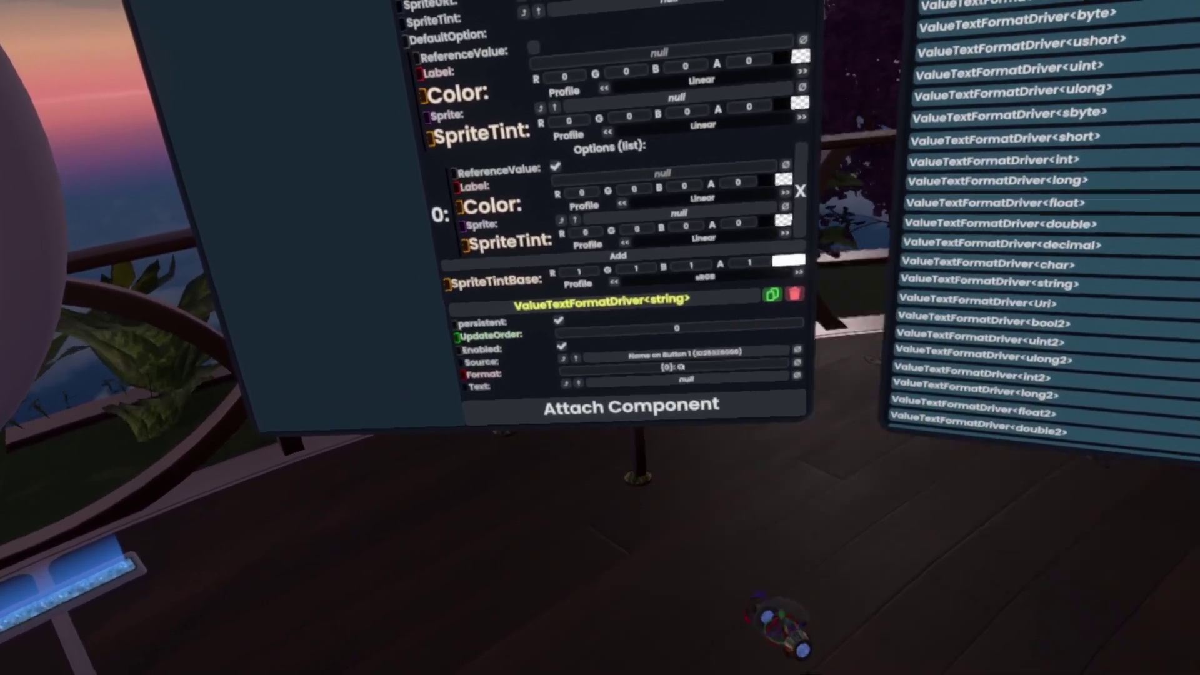
{"action": "type", "text": "n"}
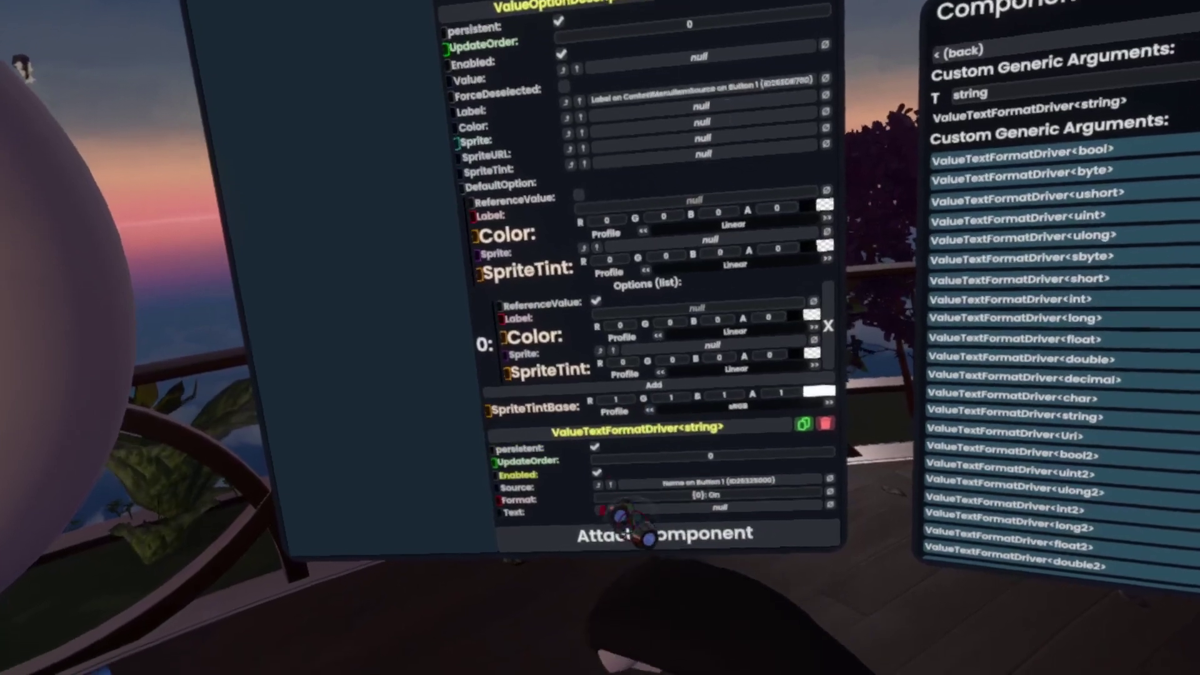
{"action": "left_click_drag", "start_coordinate": [518, 318], "coordinate": [728, 550]}
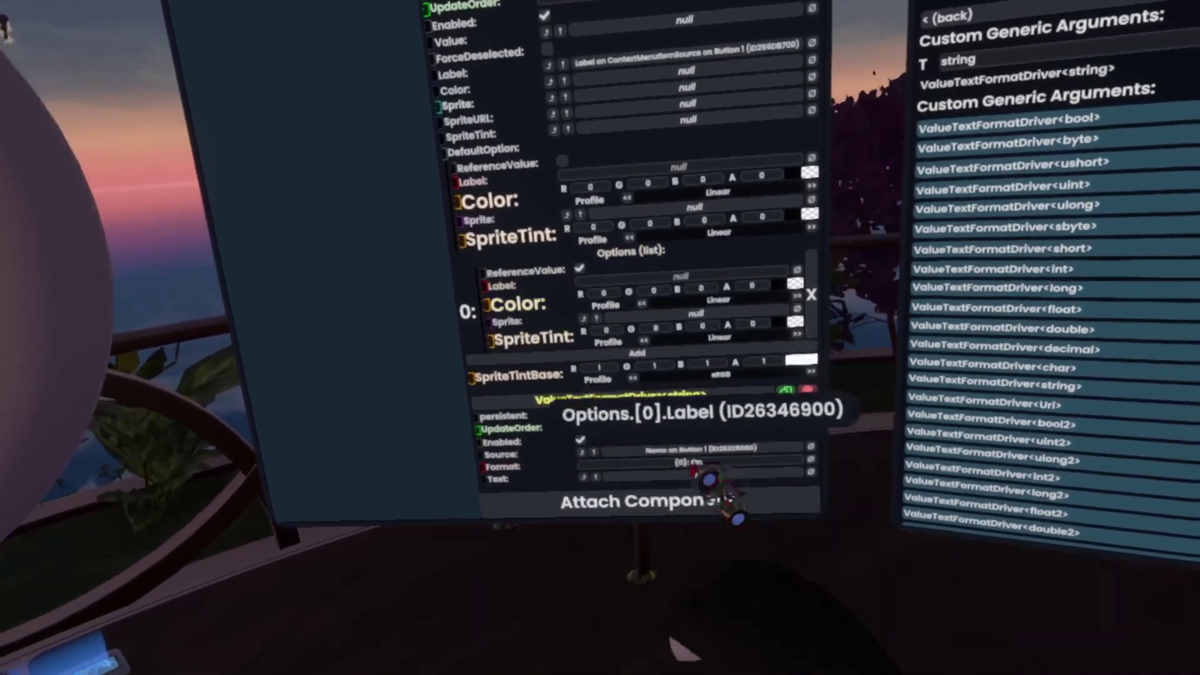
{"action": "left_click_drag", "start_coordinate": [667, 413], "coordinate": [669, 425]}
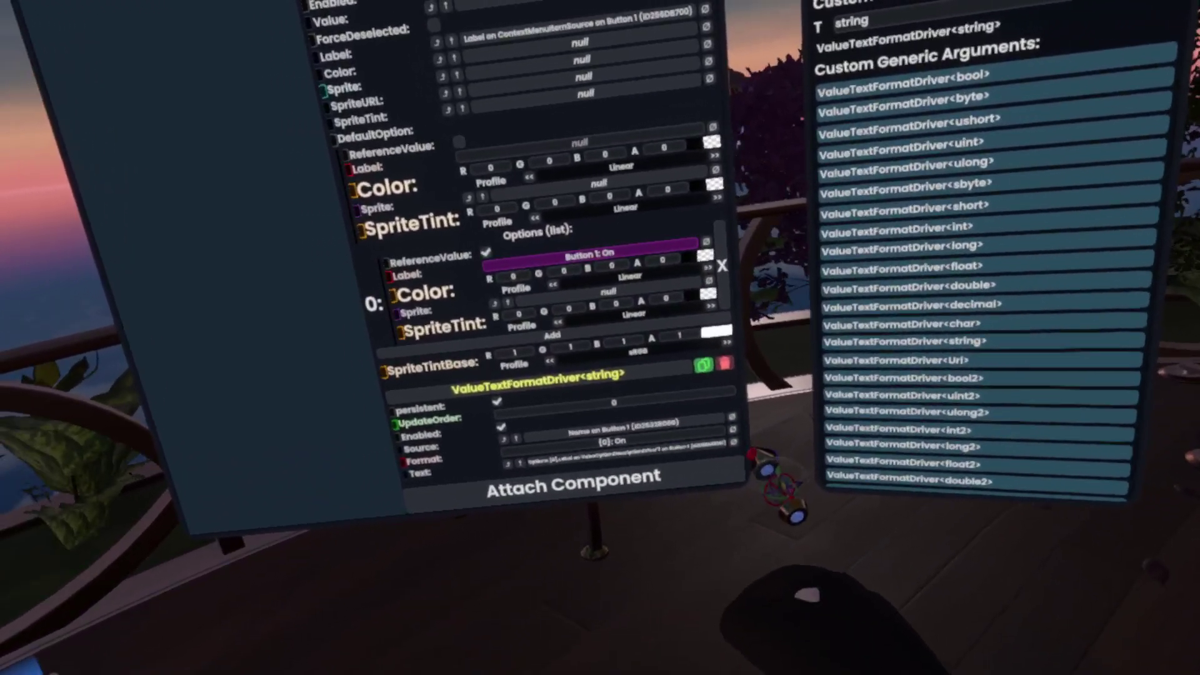
Duplicate the ValueTextFormatDriver, set the copy's Format to "{0}: Off" and point its Text at the DefaultOption Label
{"action": "left_click", "coordinate": [672, 363]}
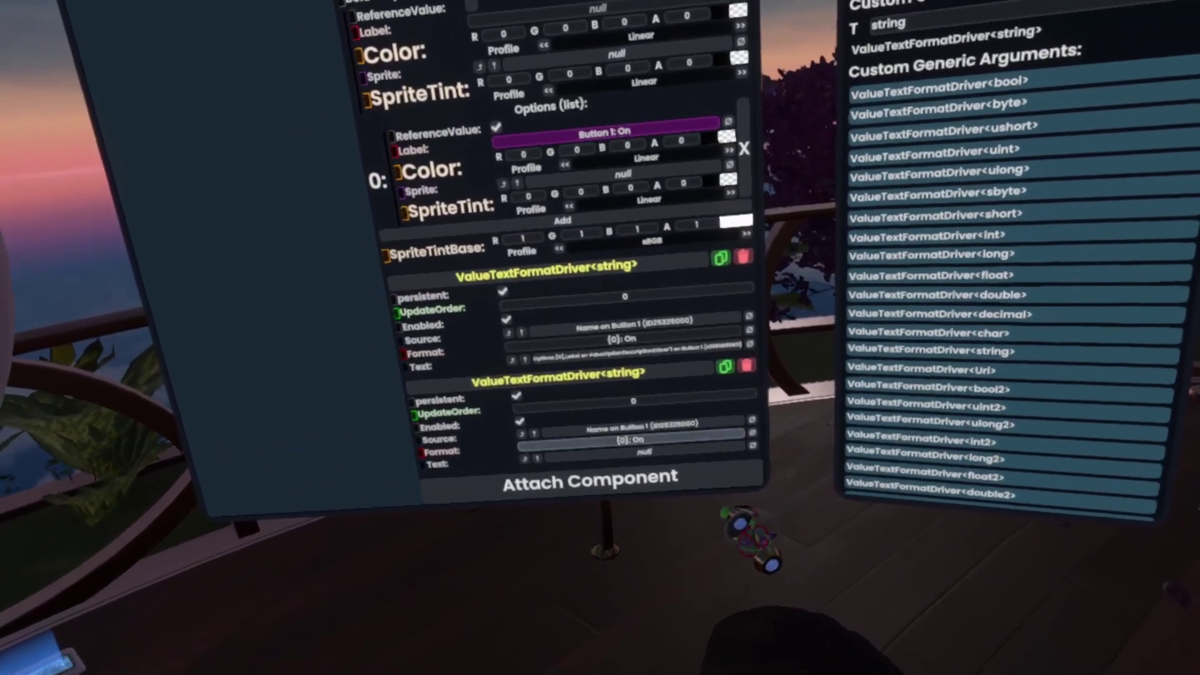
{"action": "left_click", "coordinate": [624, 449]}
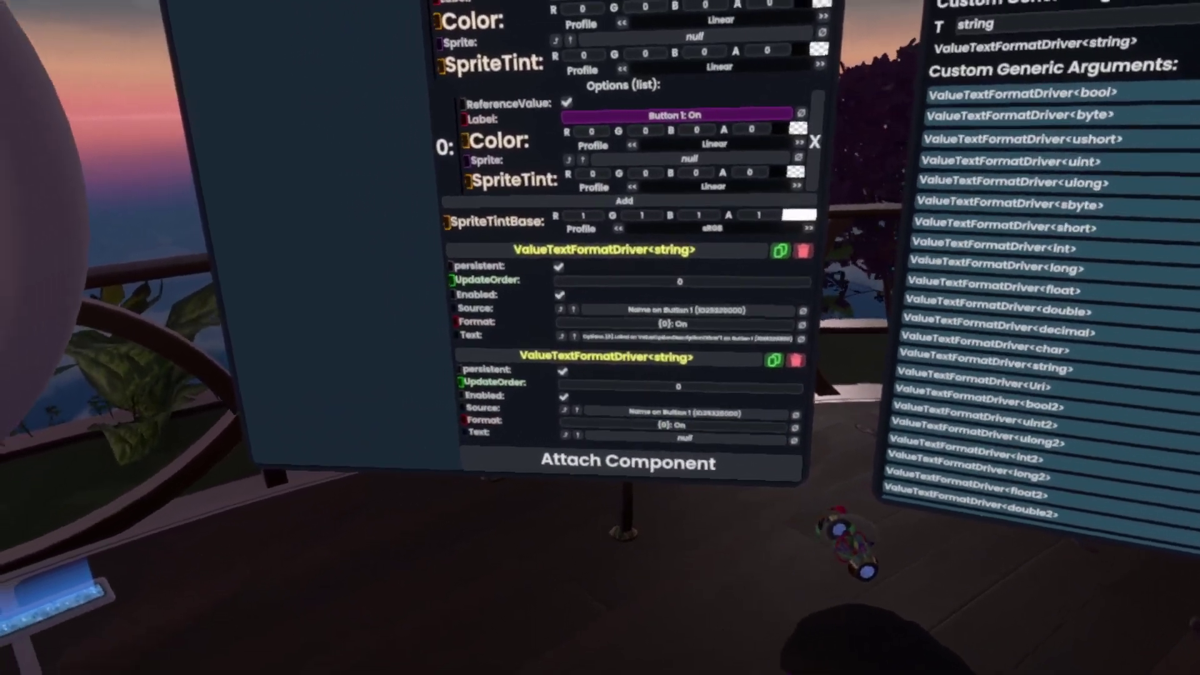
{"action": "key", "text": "BackSpace"}
{"action": "type", "text": "ff"}
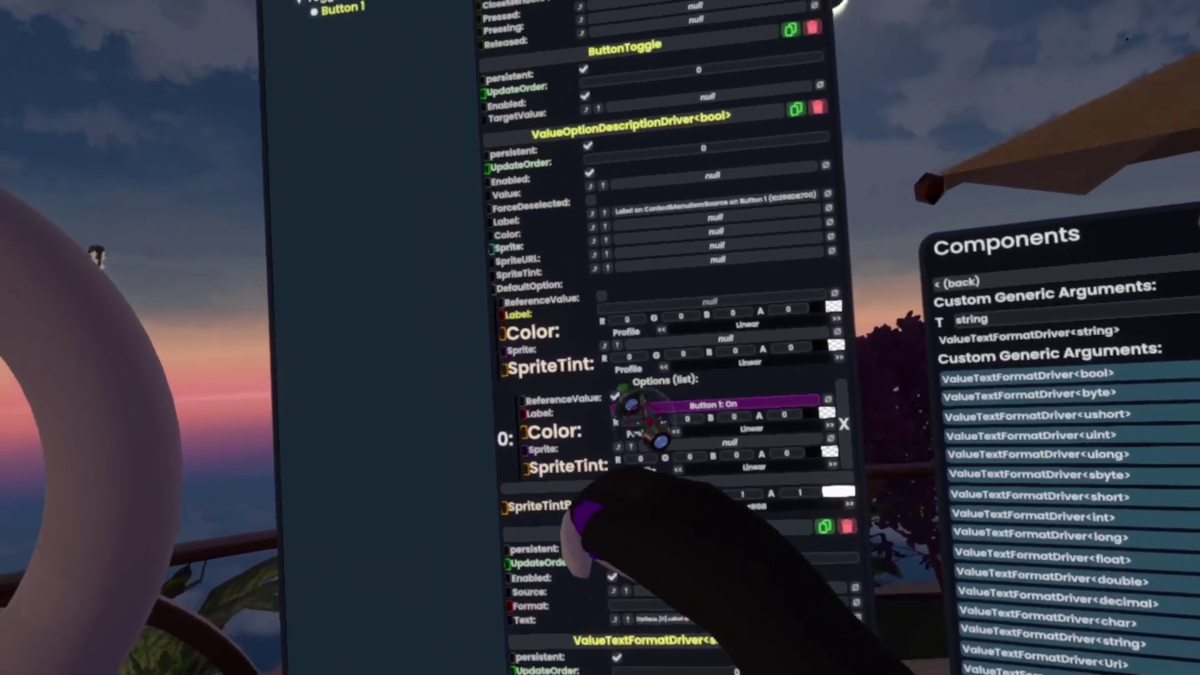
{"action": "left_click_drag", "start_coordinate": [519, 295], "coordinate": [623, 311]}
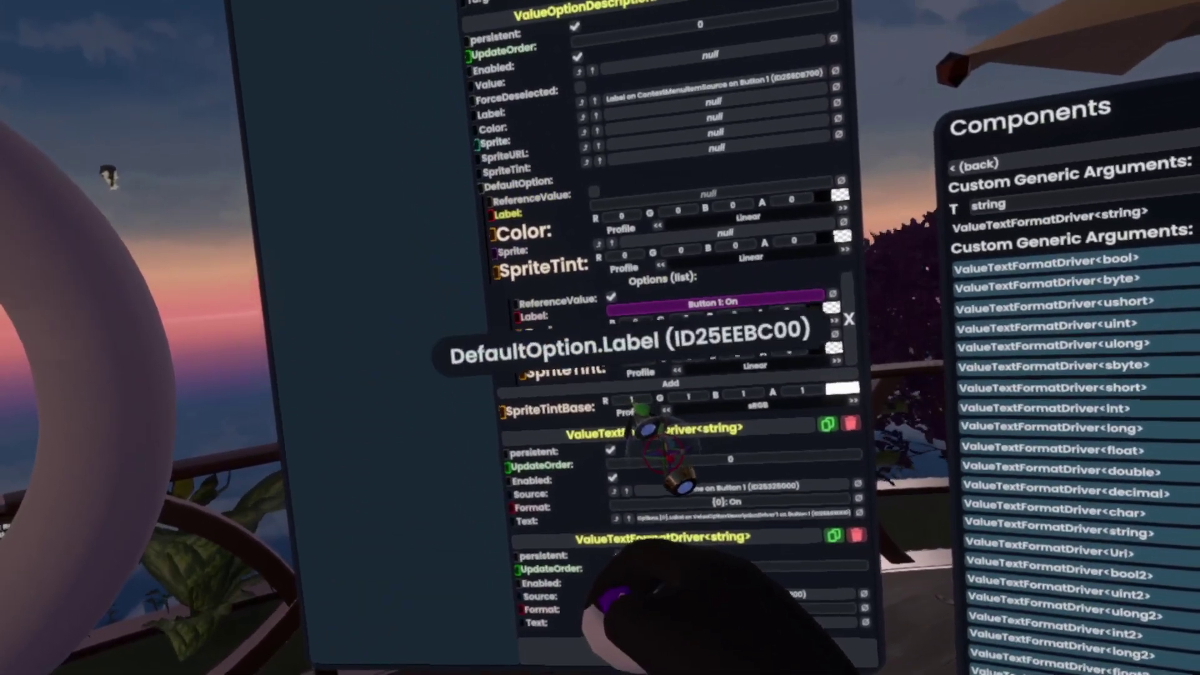
{"action": "left_click_drag", "start_coordinate": [664, 457], "coordinate": [744, 623]}
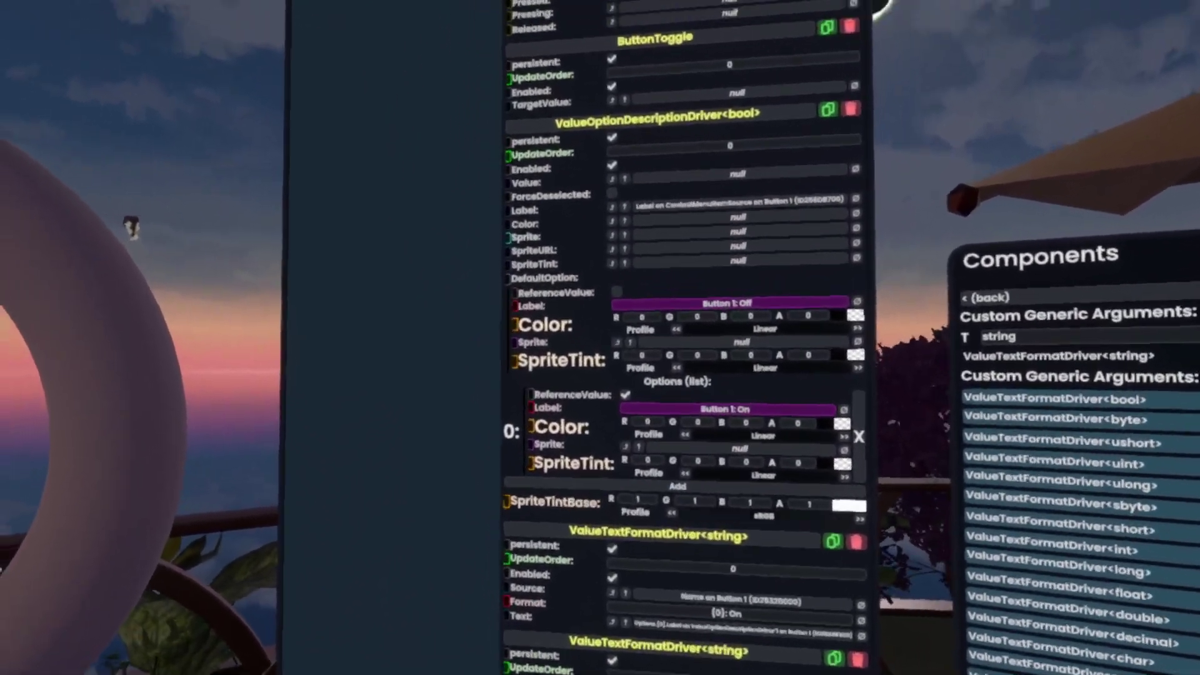
Duplicate the Button 1 slot three times and name the copies Button 2, Button 3 and Button 4
{"action": "scroll", "coordinate": [656, 338], "scroll_direction": "up", "scroll_amount": 5}
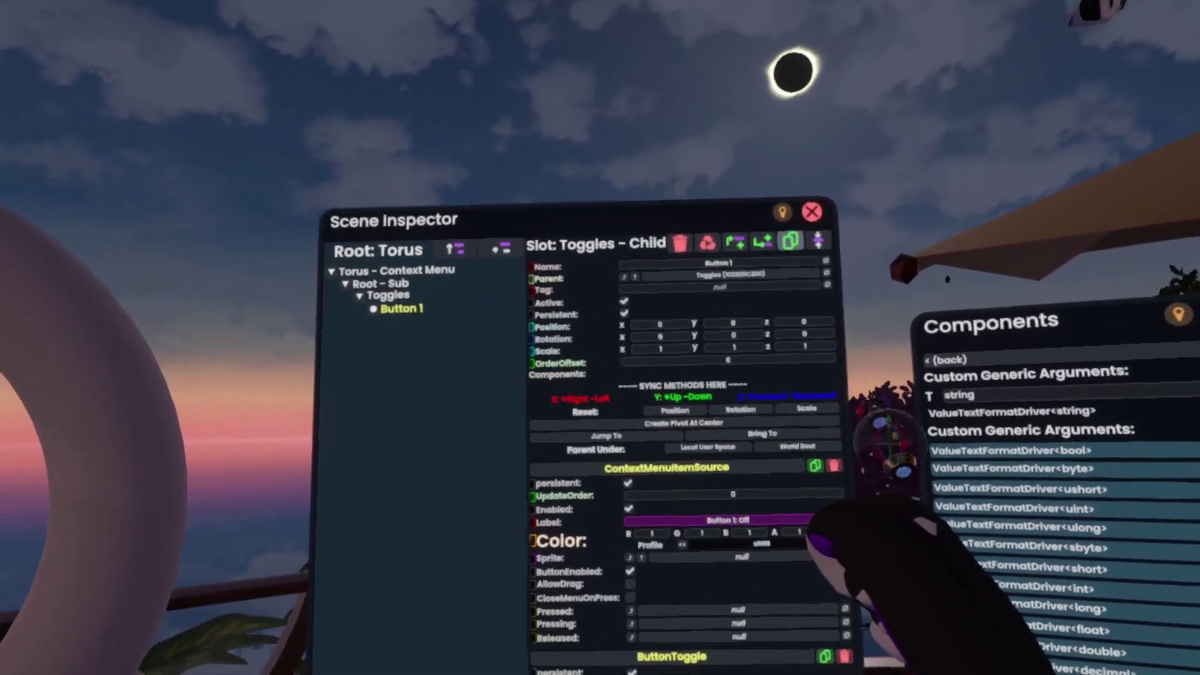
{"action": "left_click", "coordinate": [790, 241]}
{"action": "left_click", "coordinate": [401, 322]}
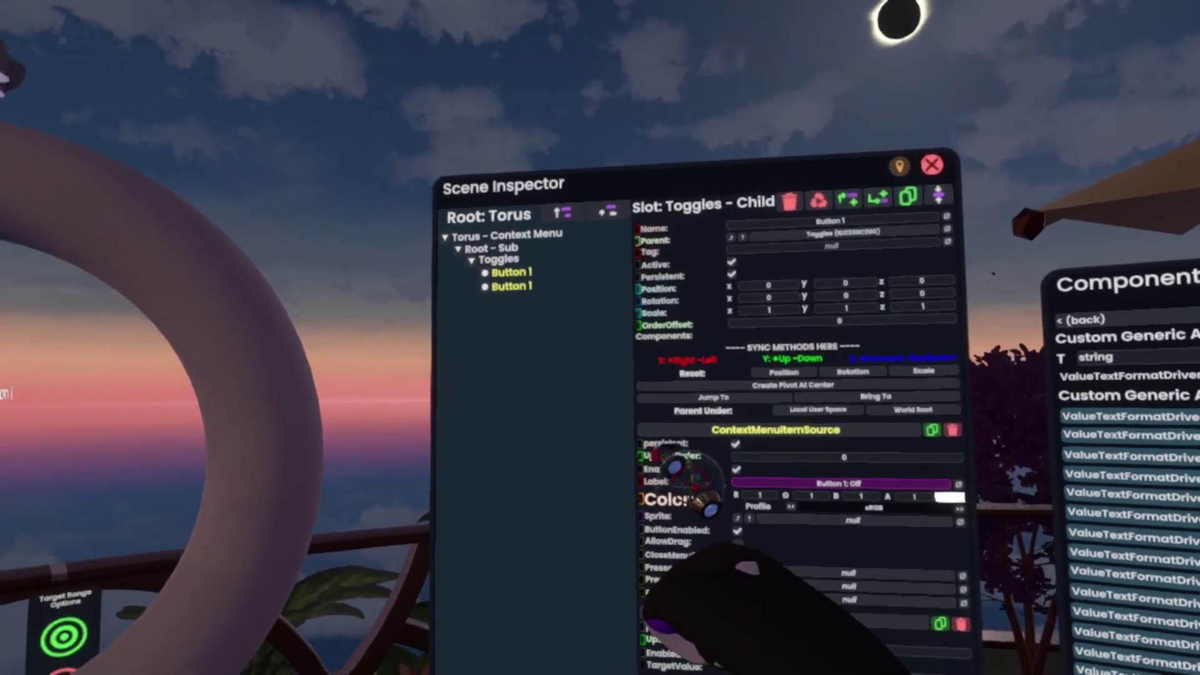
{"action": "type", "text": "2"}
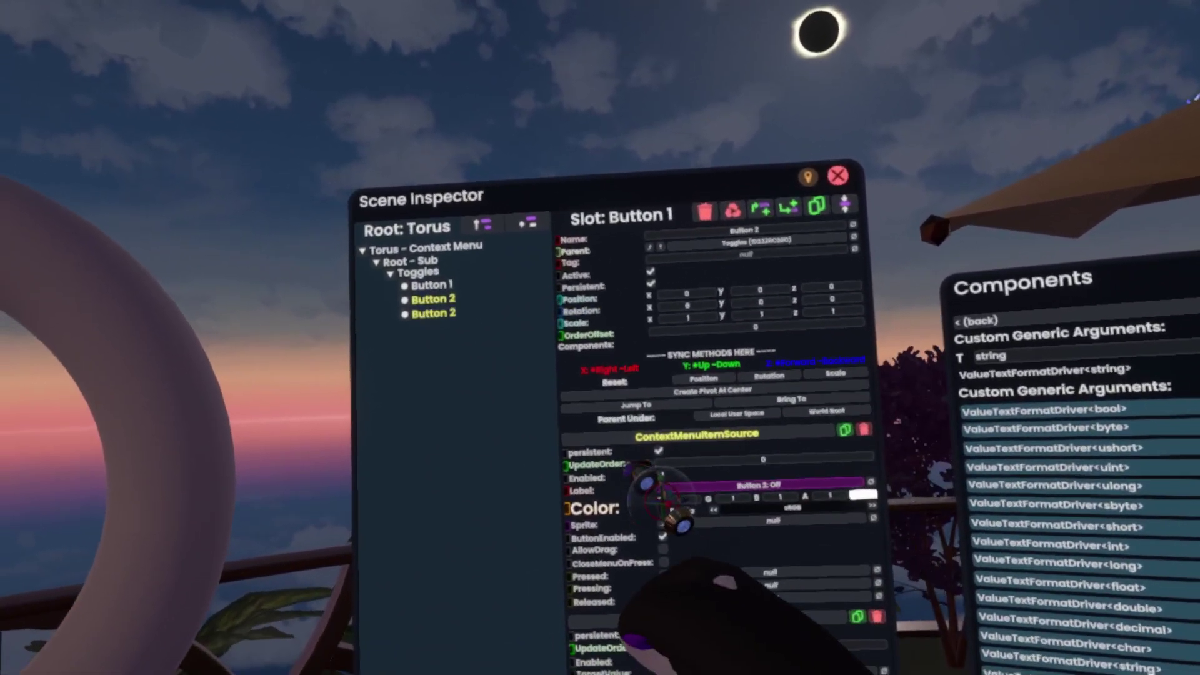
{"action": "key", "text": "BackSpace"}
{"action": "type", "text": "3"}
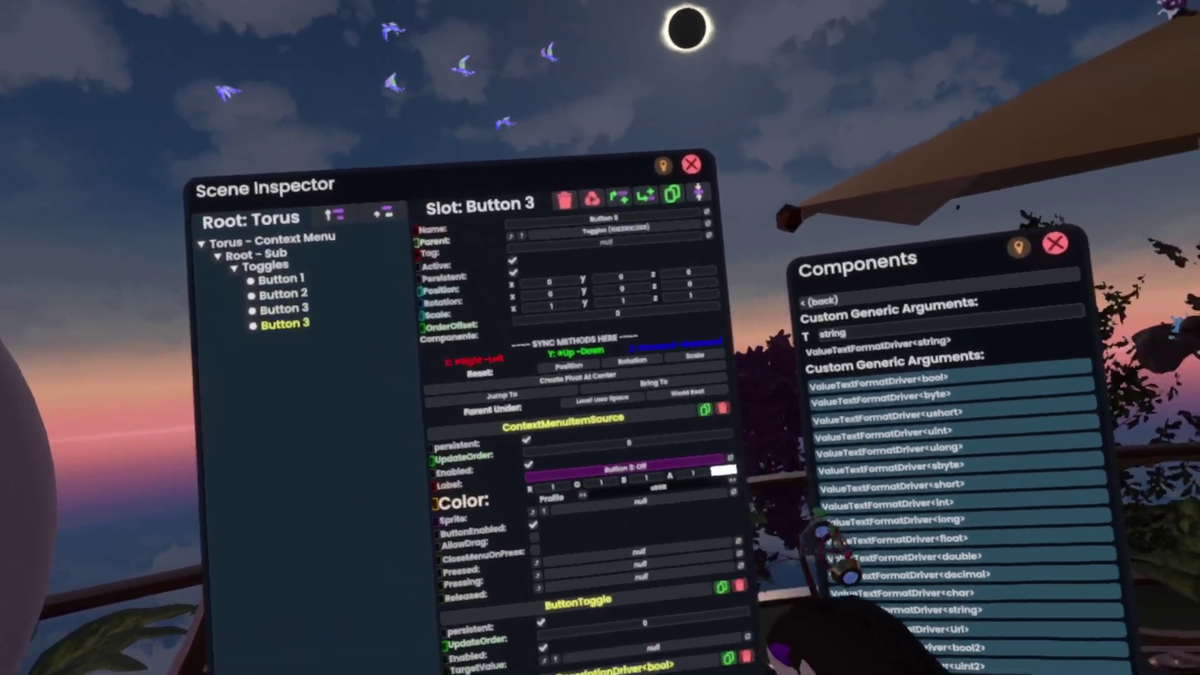
{"action": "key", "text": "BackSpace"}
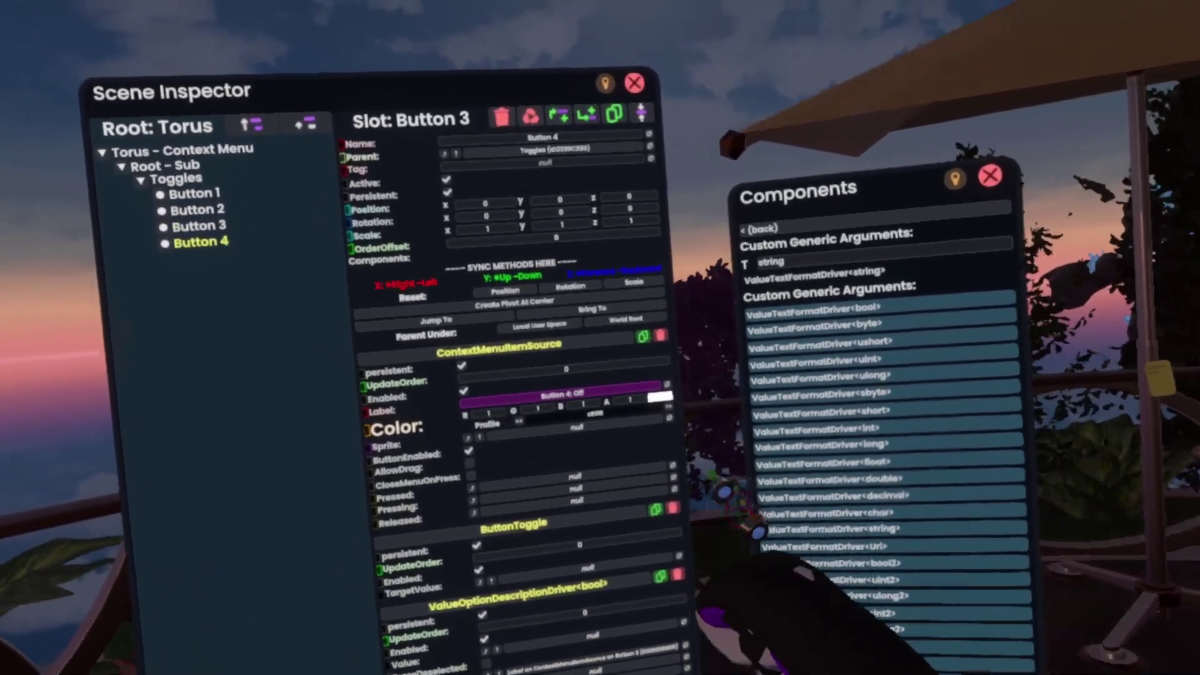
Open the Toggles submenu in the torus's context menu and test its button items
{"action": "scroll", "coordinate": [518, 437], "scroll_direction": "down", "scroll_amount": 6}
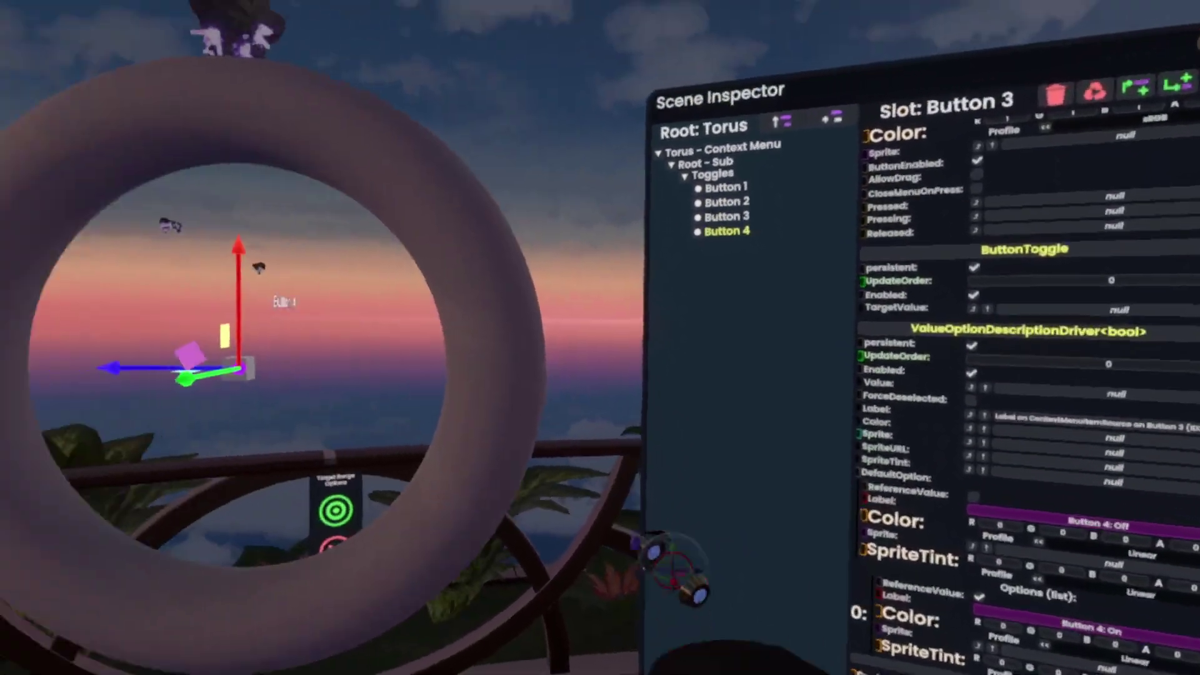
{"action": "key", "text": "t"}
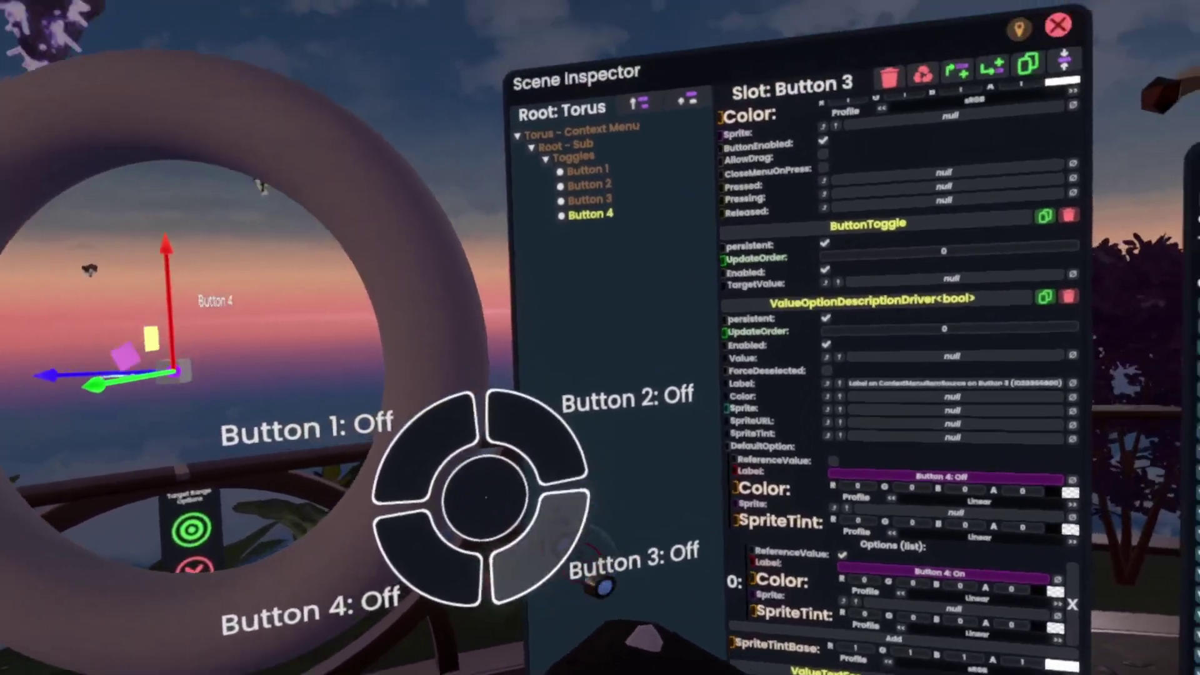
{"action": "left_click", "coordinate": [527, 413]}
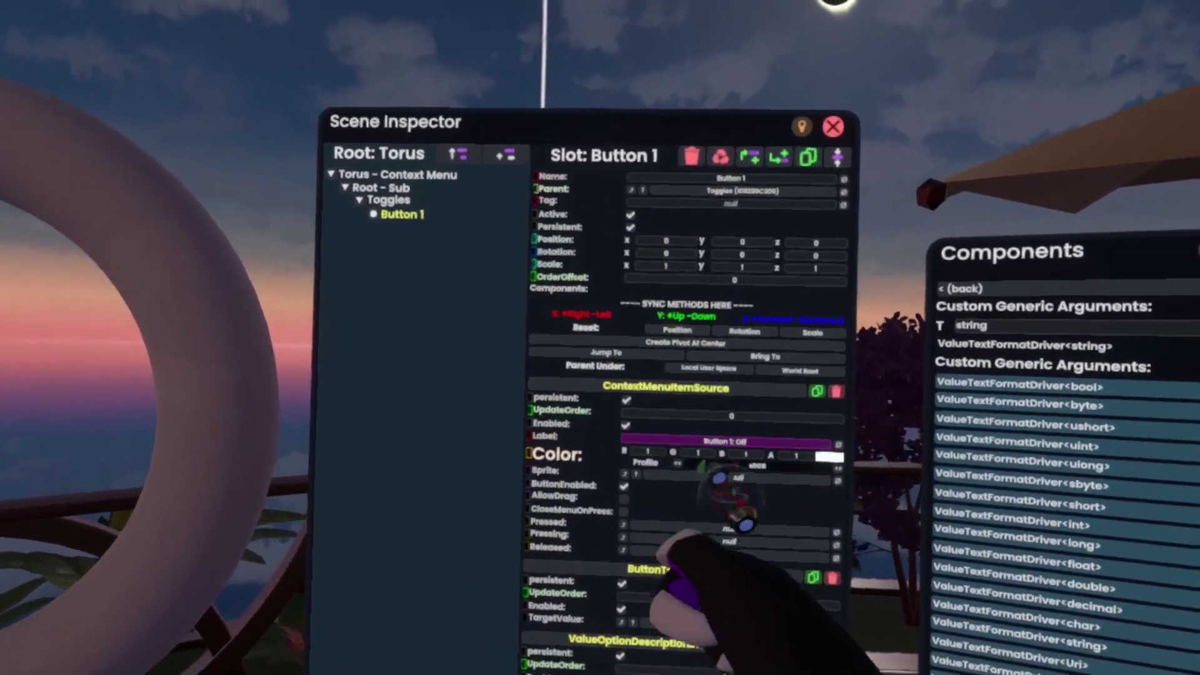
Point the ValueOptionDescriptionDriver's Value and the ButtonToggle's TargetValue at Button 1's Active field
{"action": "scroll", "coordinate": [695, 320], "scroll_direction": "down", "scroll_amount": 8}
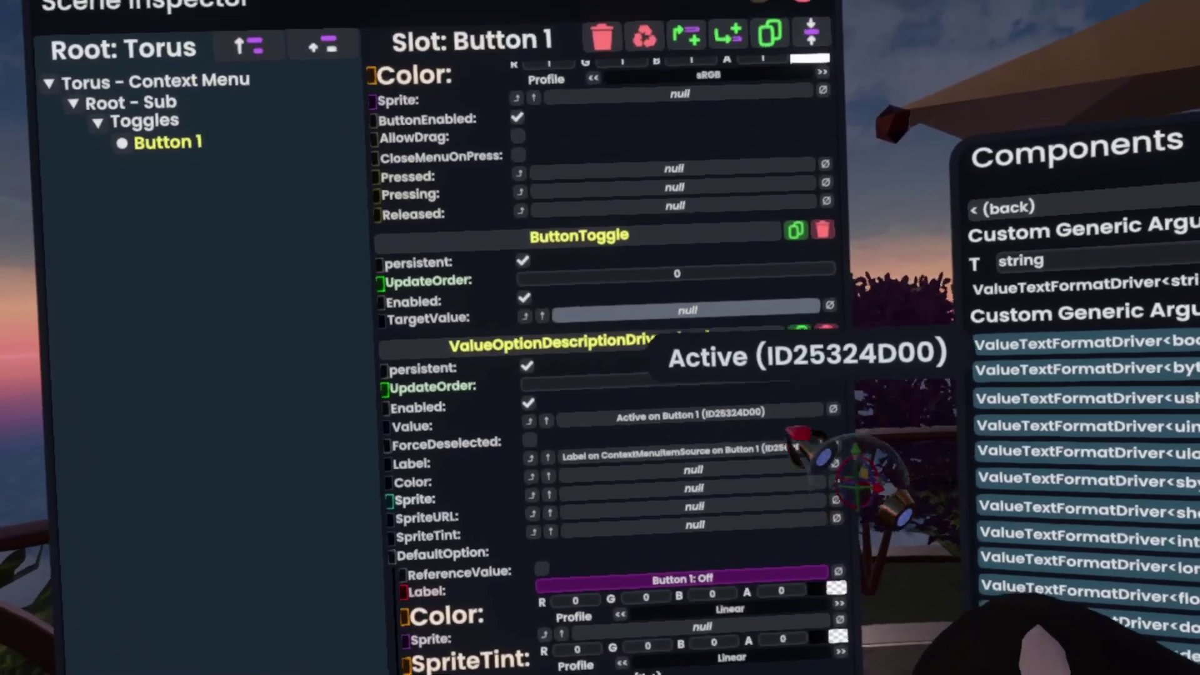
{"action": "left_click", "coordinate": [688, 278]}
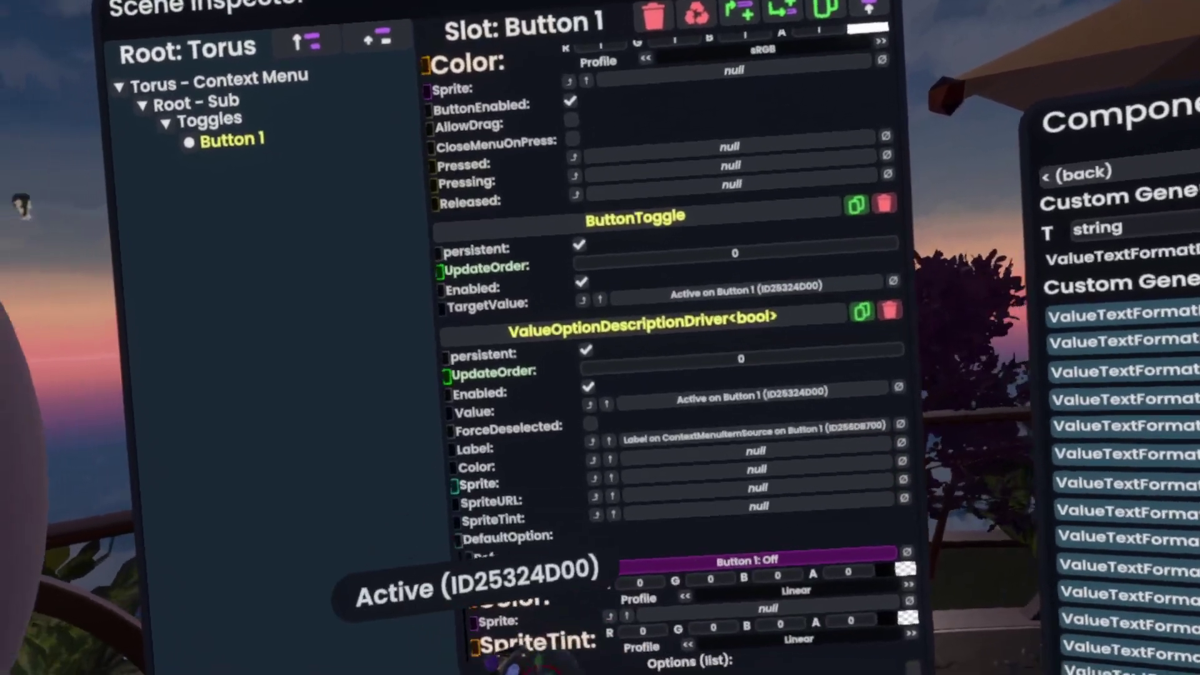
Open the Toggles submenu in the torus's context menu and switch Button 1 between On and Off
{"action": "key", "text": "t"}
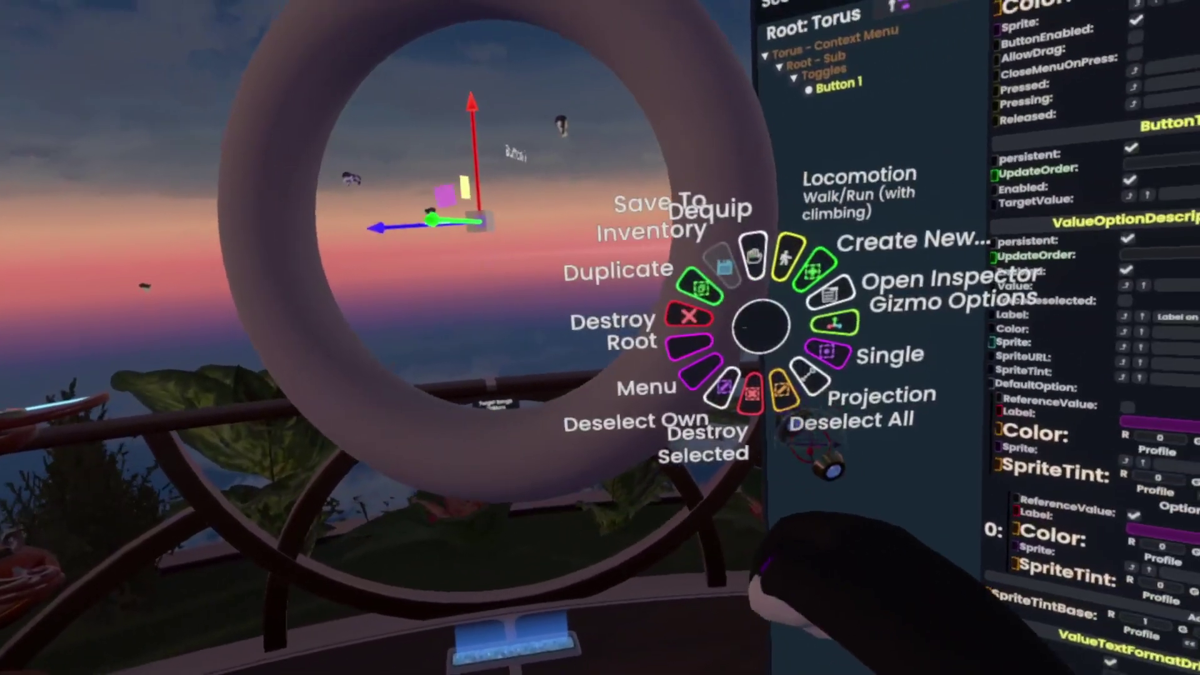
{"action": "key", "text": "t"}
{"action": "left_click", "coordinate": [666, 366]}
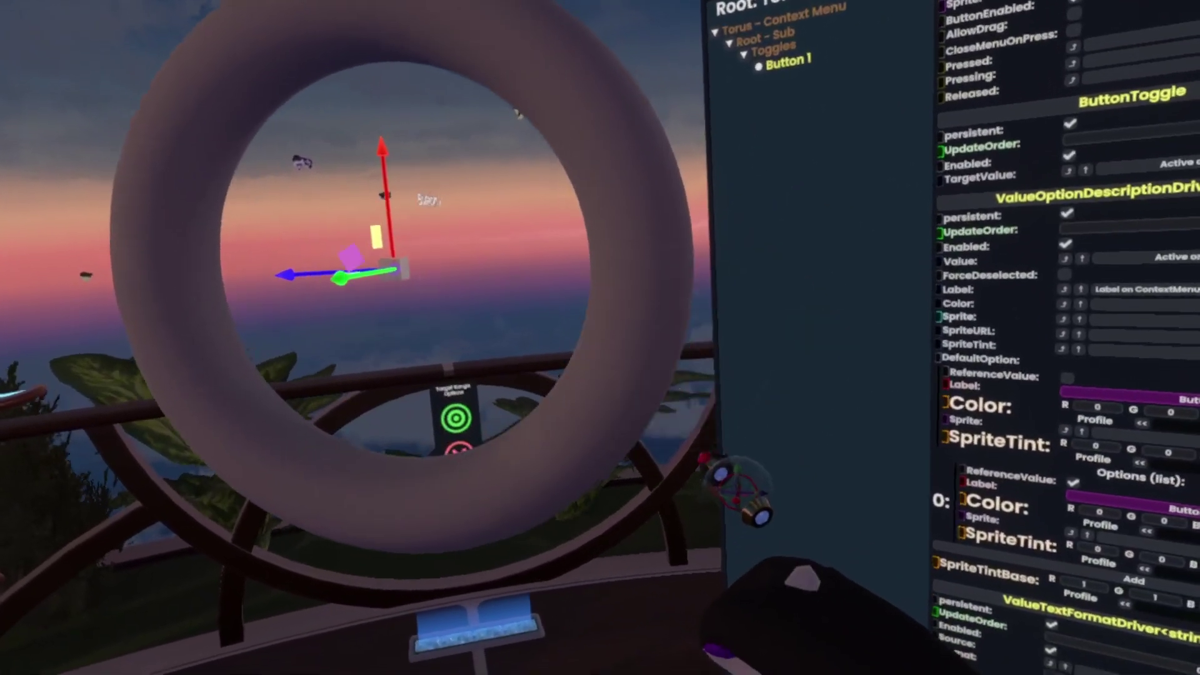
{"action": "right_click", "coordinate": [722, 475]}
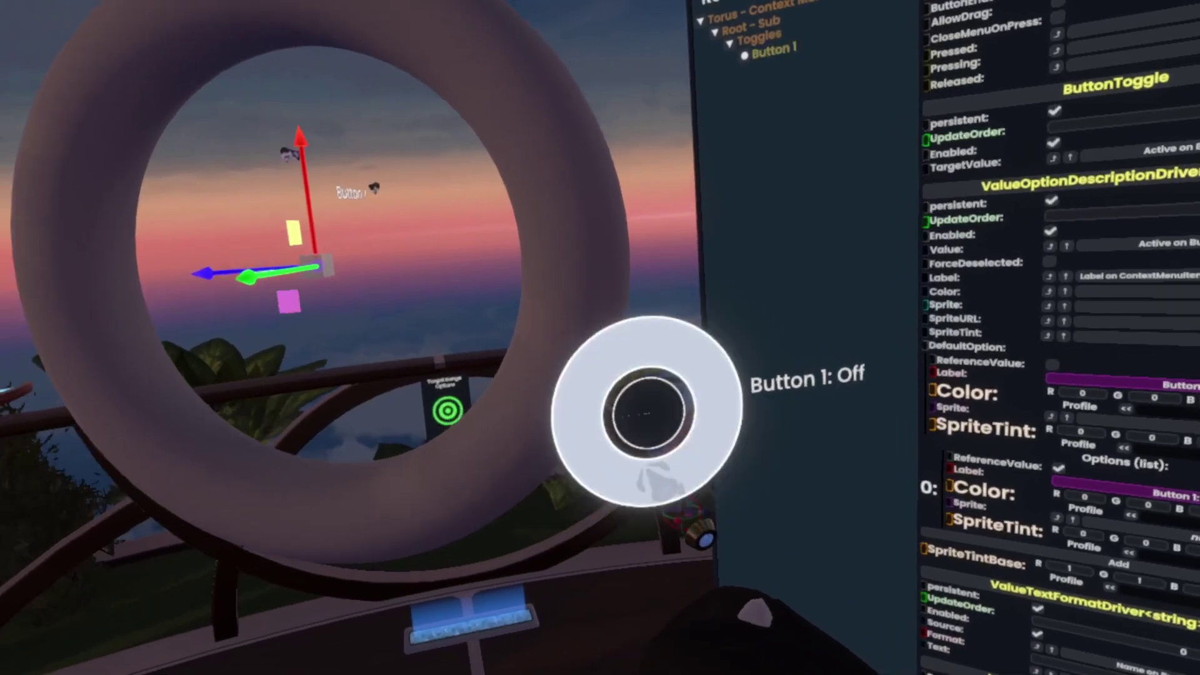
{"action": "left_click", "coordinate": [653, 479]}
{"action": "left_click", "coordinate": [654, 478]}
{"action": "left_click", "coordinate": [653, 478]}
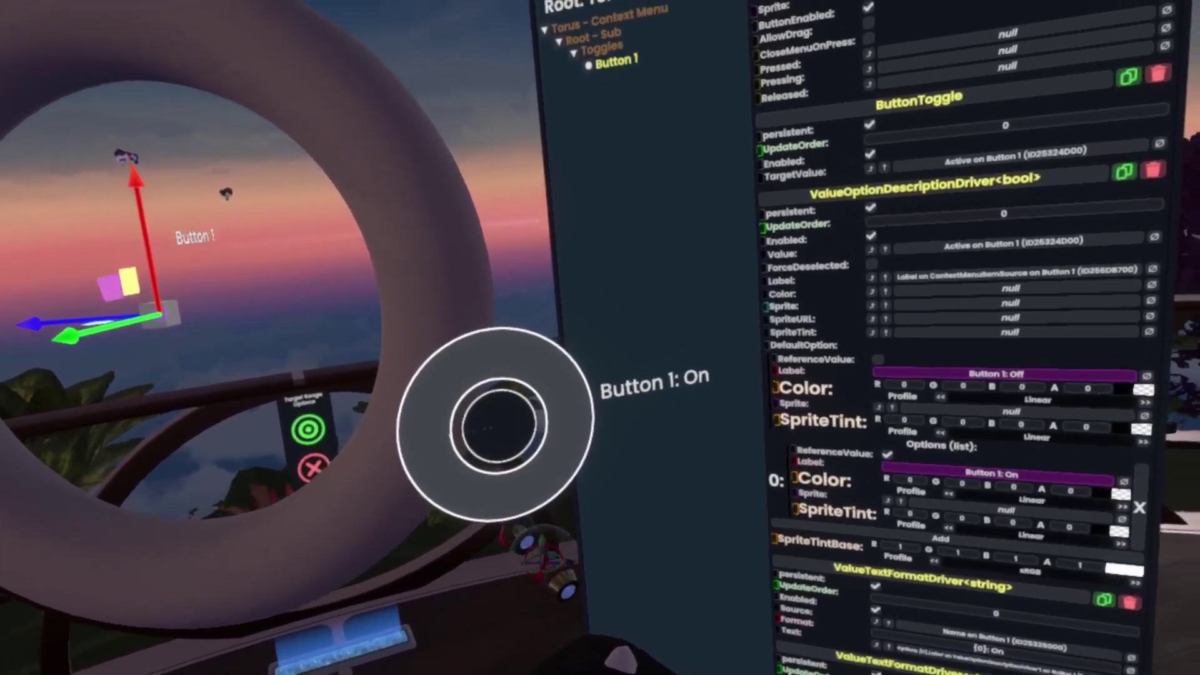
{"action": "left_click", "coordinate": [498, 425]}
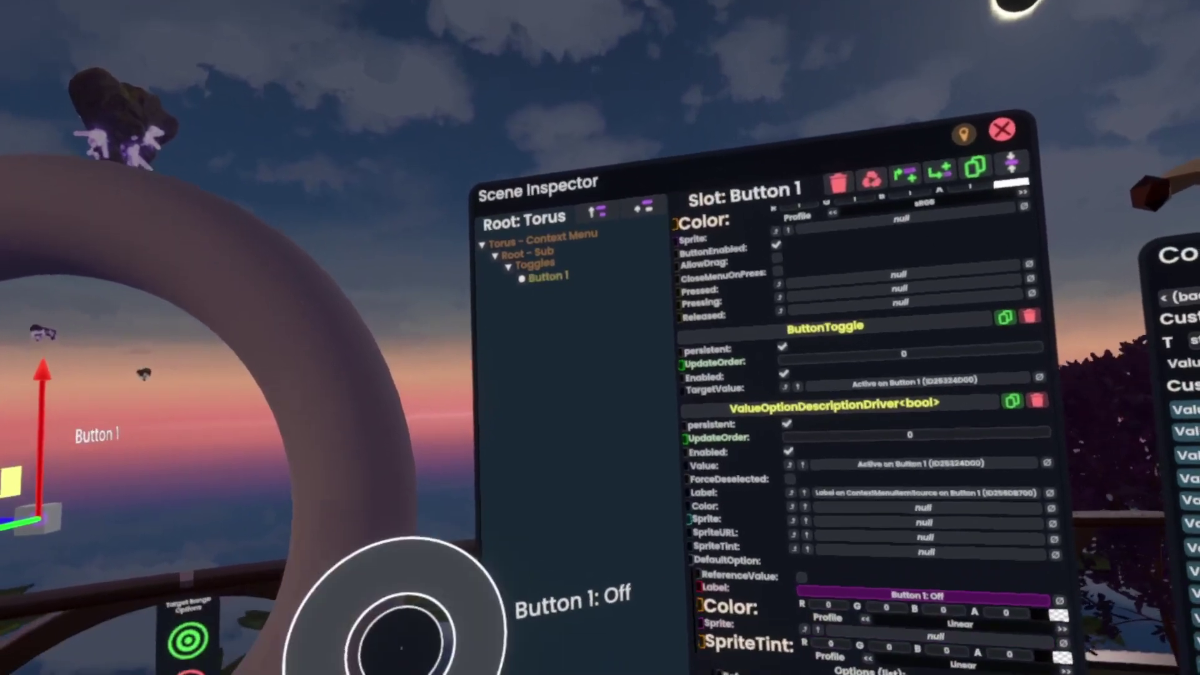
{"action": "left_click", "coordinate": [475, 609]}
{"action": "left_click", "coordinate": [475, 609]}
{"action": "left_click", "coordinate": [475, 609]}
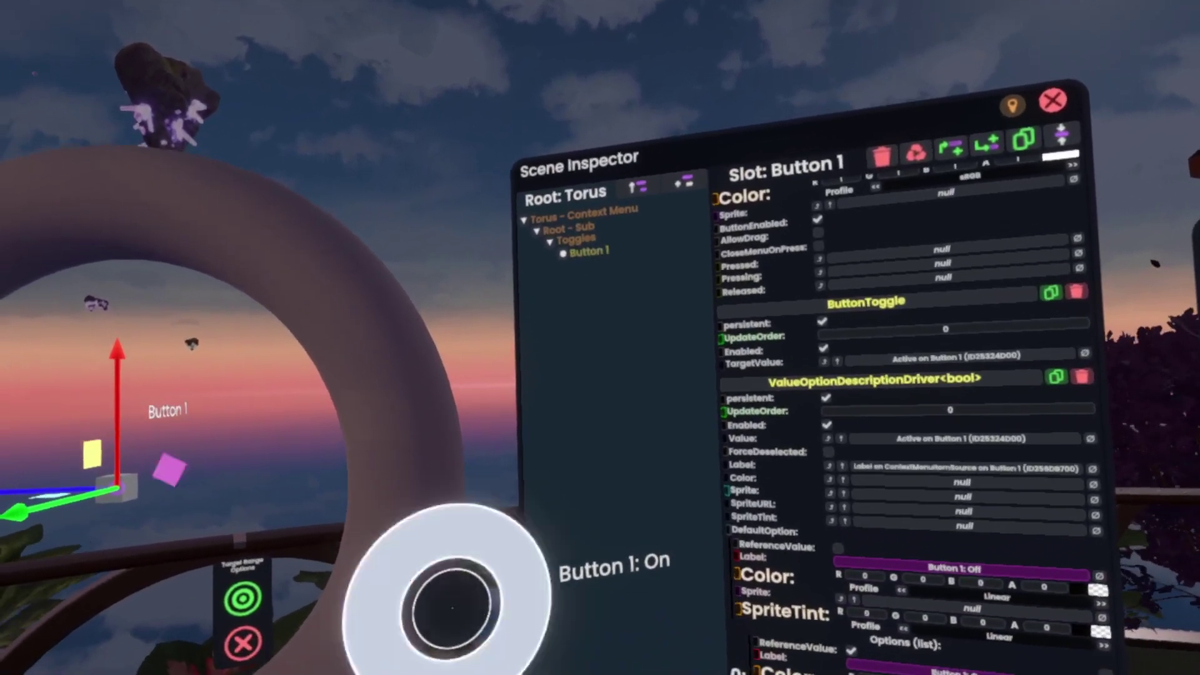
{"action": "left_click", "coordinate": [452, 608]}
Show Button 1's Active field in the inspector and compare it with the menu label while toggling the button repeatedly
{"action": "scroll", "coordinate": [894, 400], "scroll_direction": "up", "scroll_amount": 5}
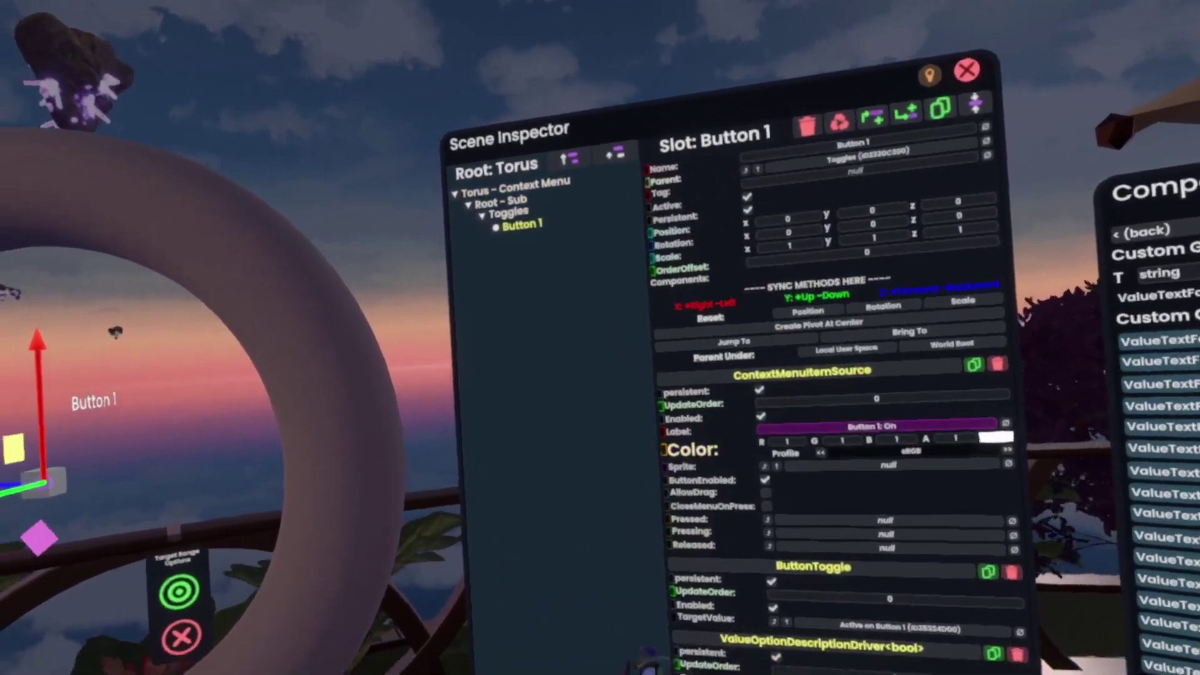
{"action": "key", "text": "t"}
{"action": "left_click", "coordinate": [650, 566]}
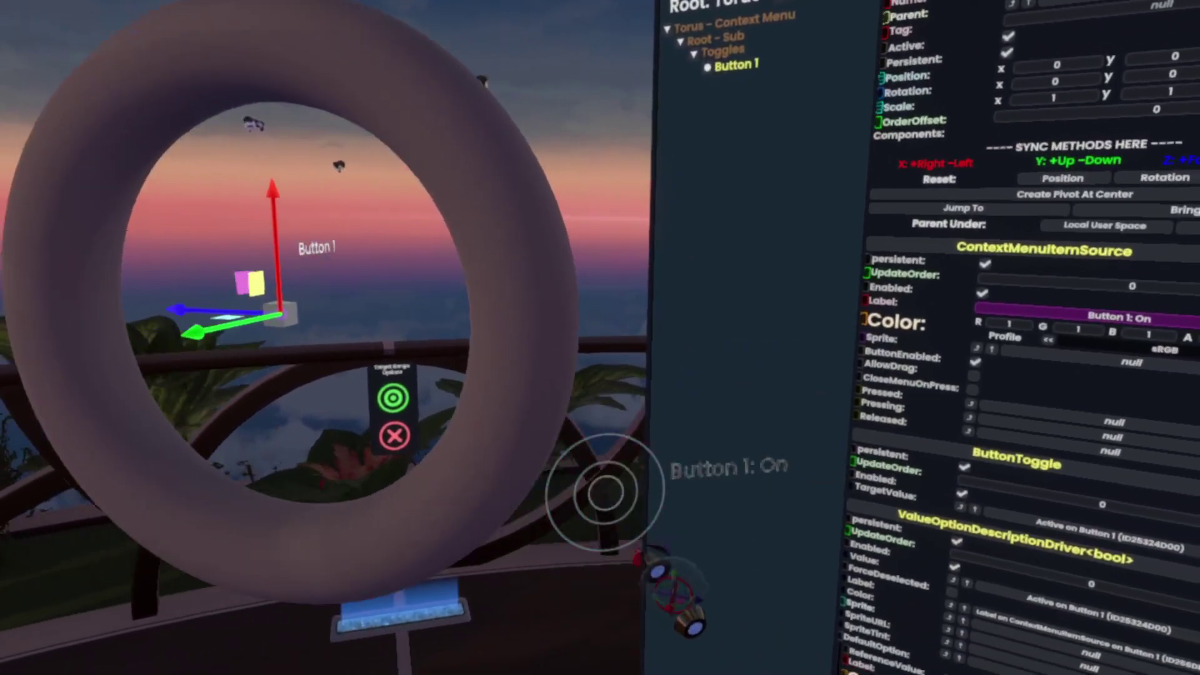
{"action": "left_click", "coordinate": [597, 579]}
{"action": "left_click", "coordinate": [531, 600]}
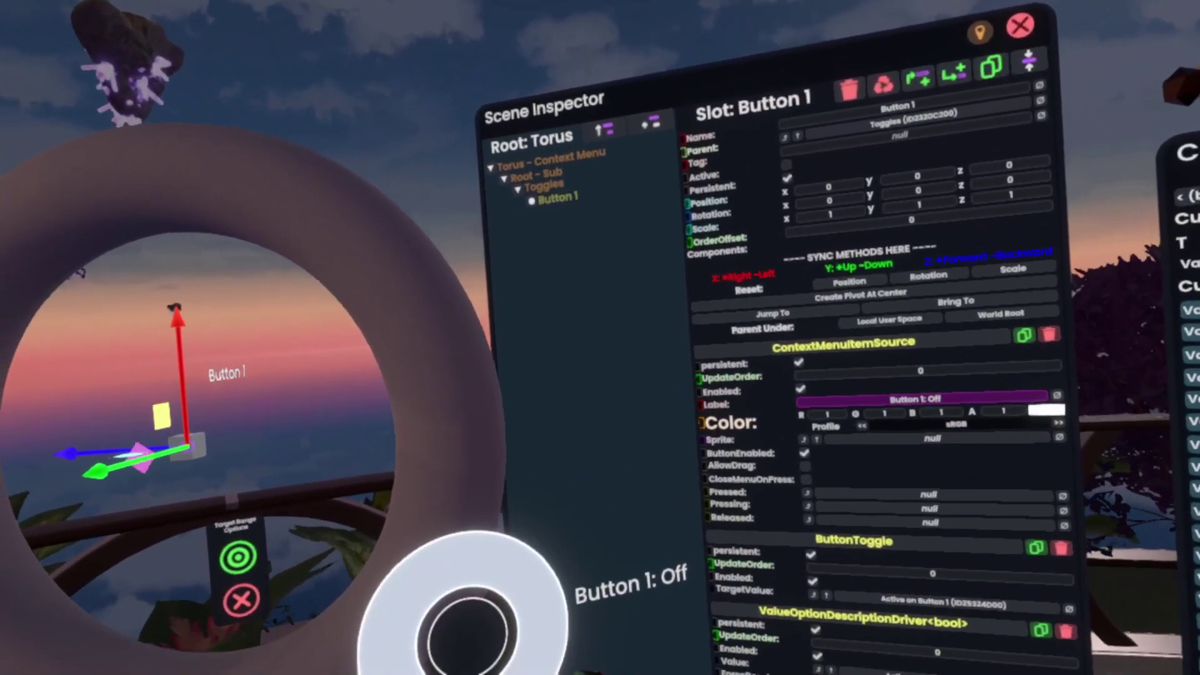
{"action": "left_click", "coordinate": [465, 634]}
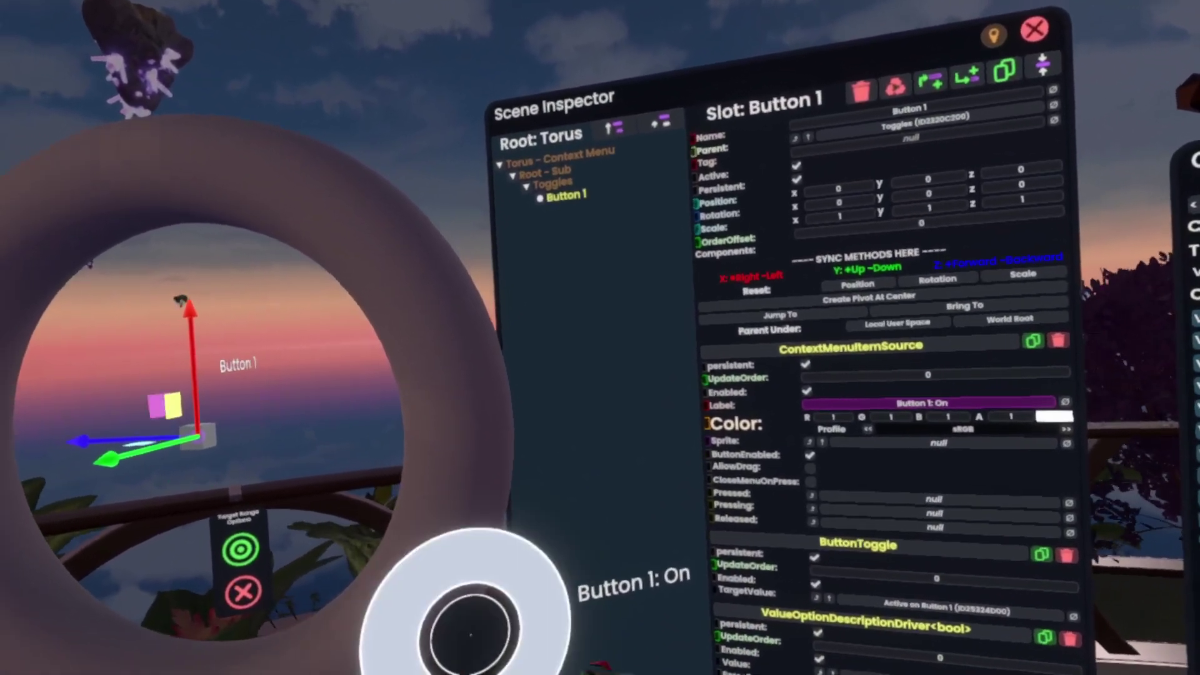
{"action": "left_click", "coordinate": [450, 639]}
{"action": "left_click", "coordinate": [439, 644]}
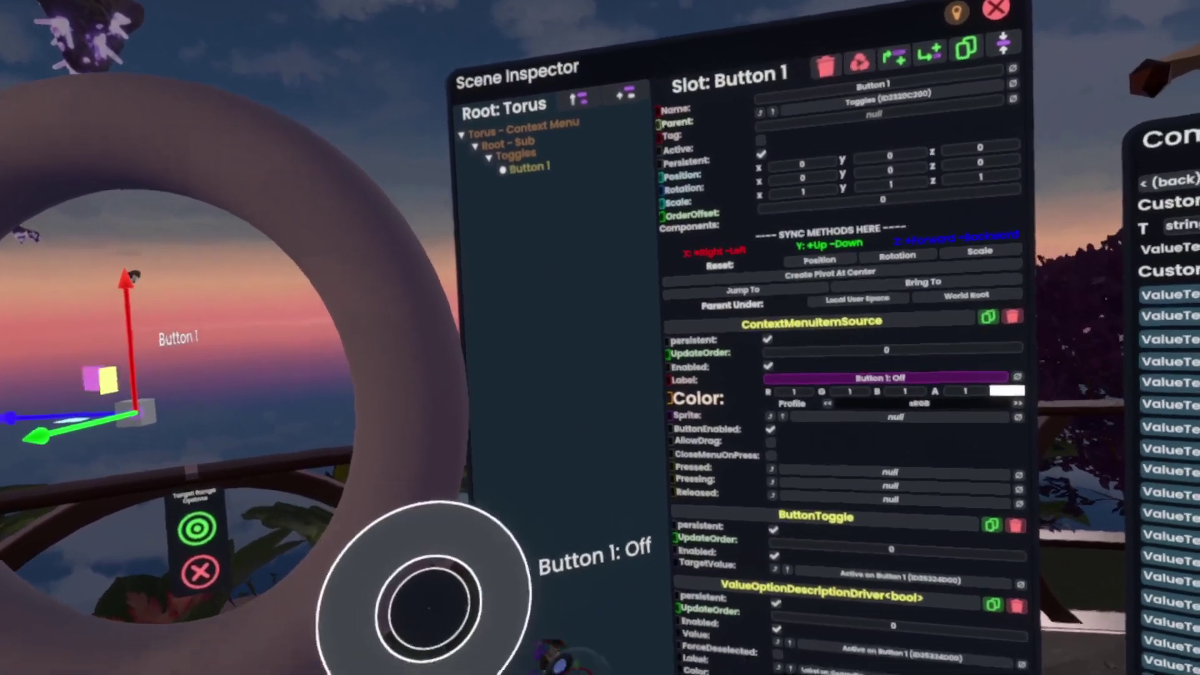
{"action": "left_click", "coordinate": [428, 576]}
{"action": "left_click", "coordinate": [461, 549]}
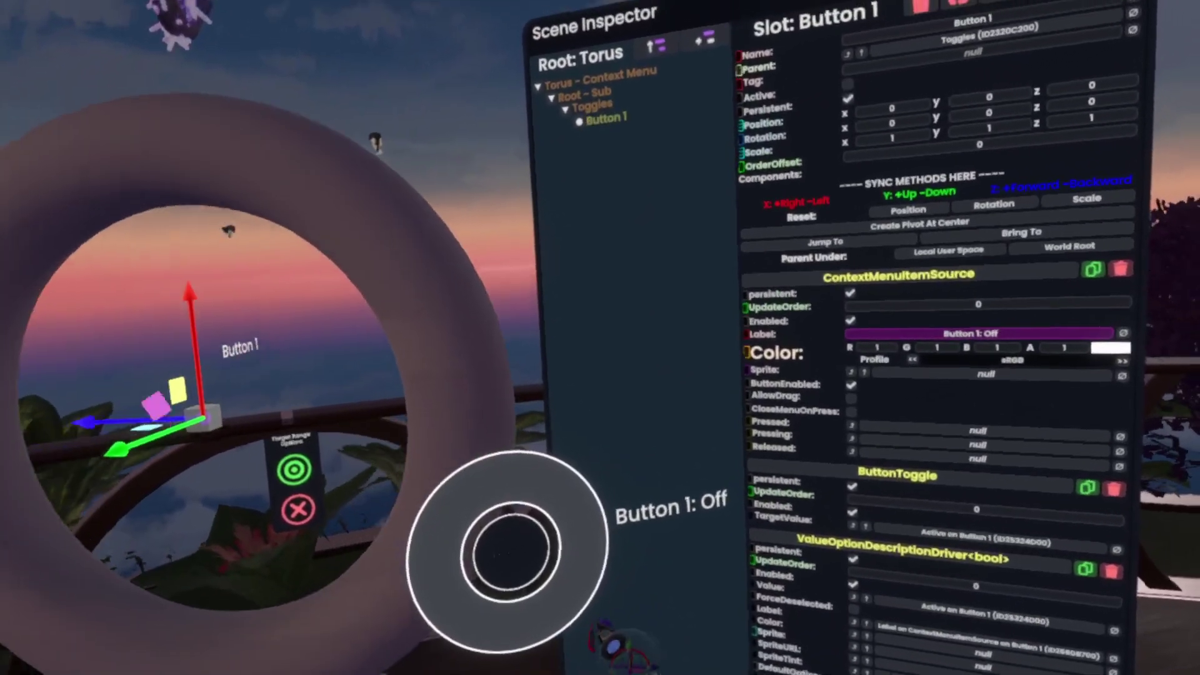
{"action": "left_click", "coordinate": [456, 543]}
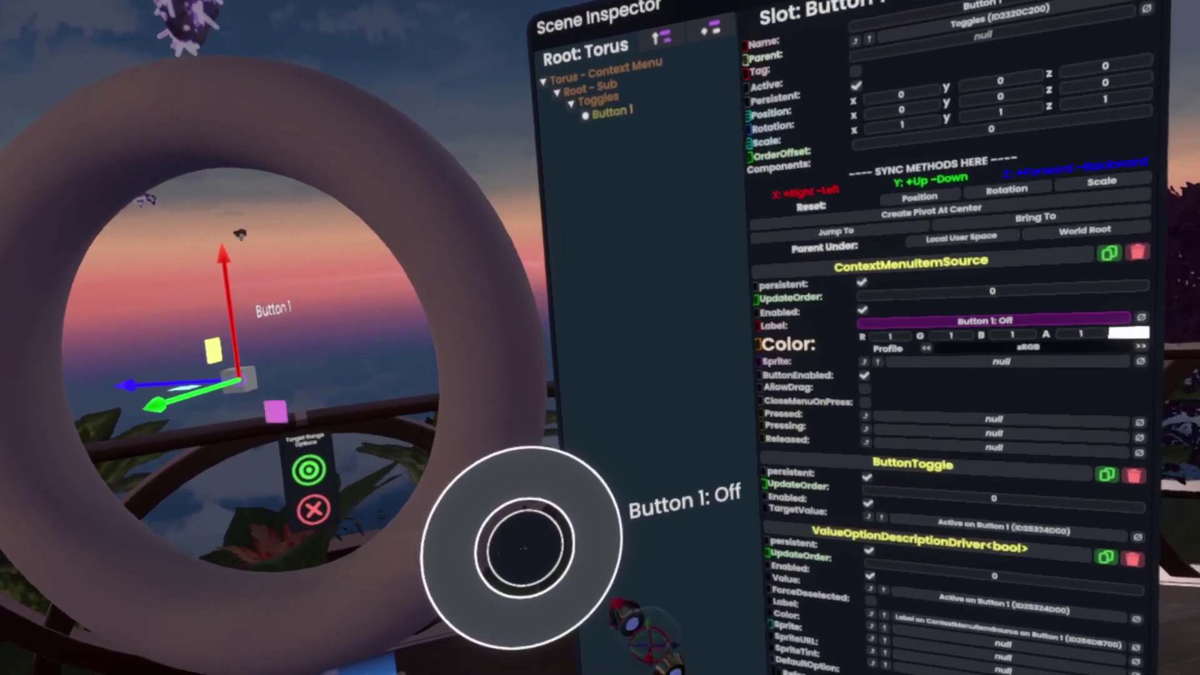
{"action": "left_click", "coordinate": [509, 537]}
{"action": "left_click", "coordinate": [531, 512]}
{"action": "left_click", "coordinate": [559, 453]}
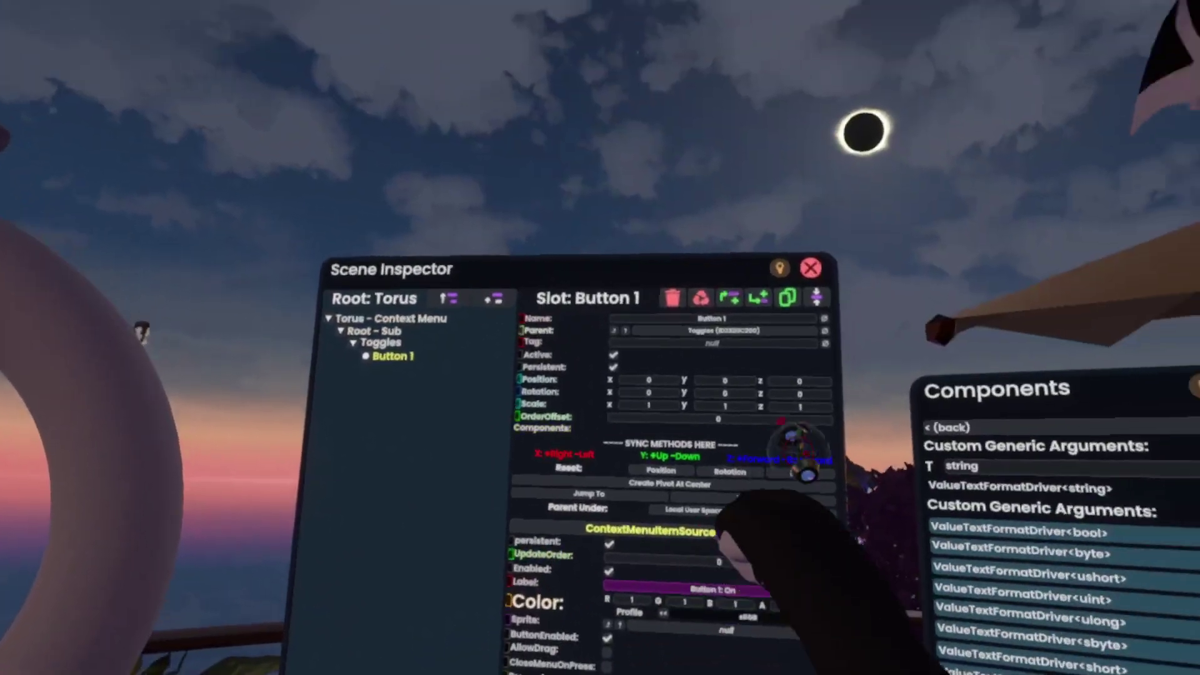
Duplicate the Button 1 slot twice under Toggles and name the copies Button 2 and Button 3
{"action": "left_click", "coordinate": [787, 298]}
{"action": "left_click", "coordinate": [787, 298]}
{"action": "left_click", "coordinate": [420, 351]}
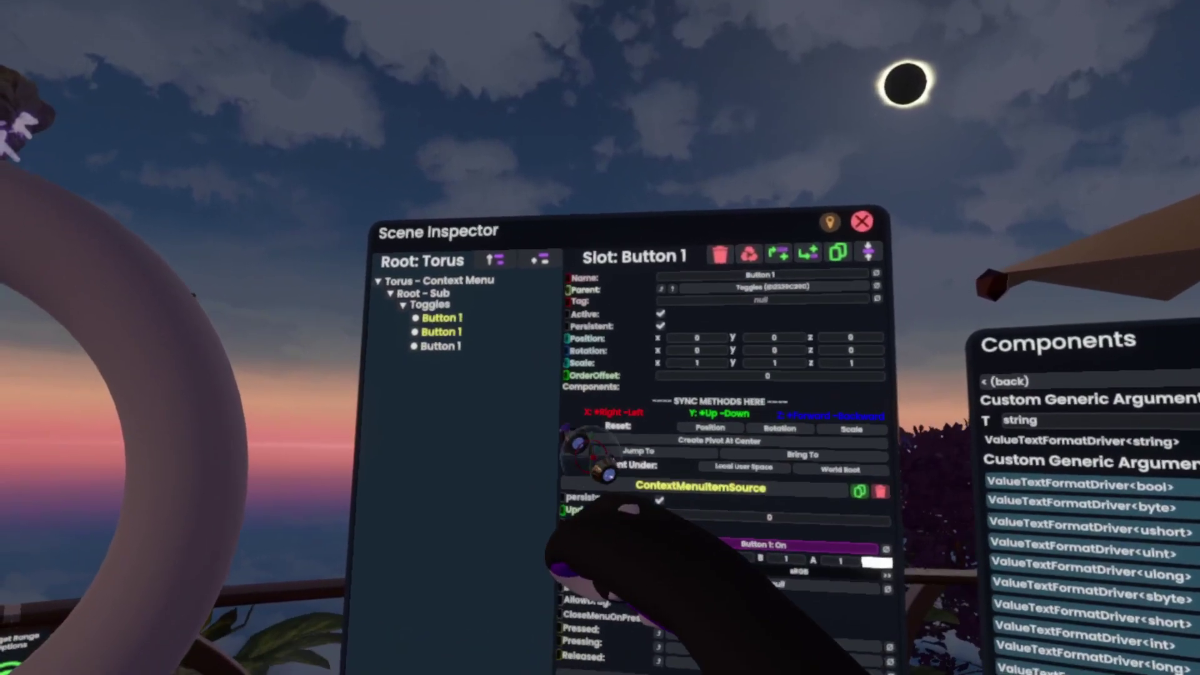
{"action": "left_click", "coordinate": [740, 293]}
{"action": "key", "text": "BackSpace"}
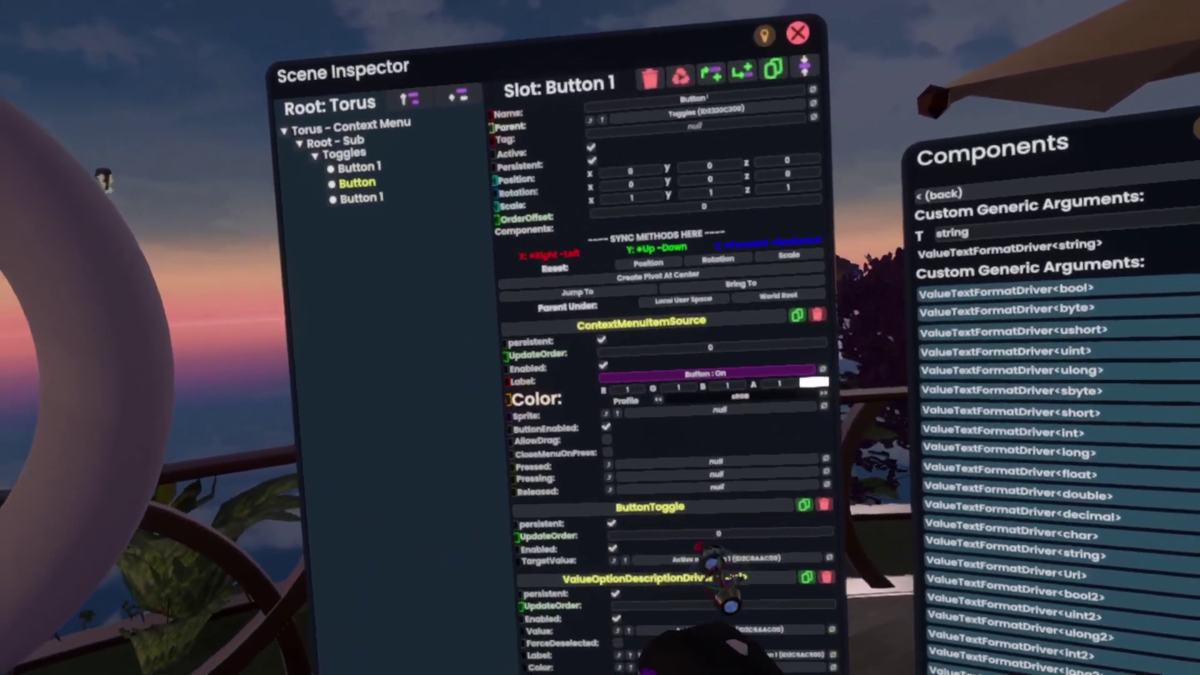
{"action": "type", "text": "2"}
{"action": "left_click", "coordinate": [517, 261]}
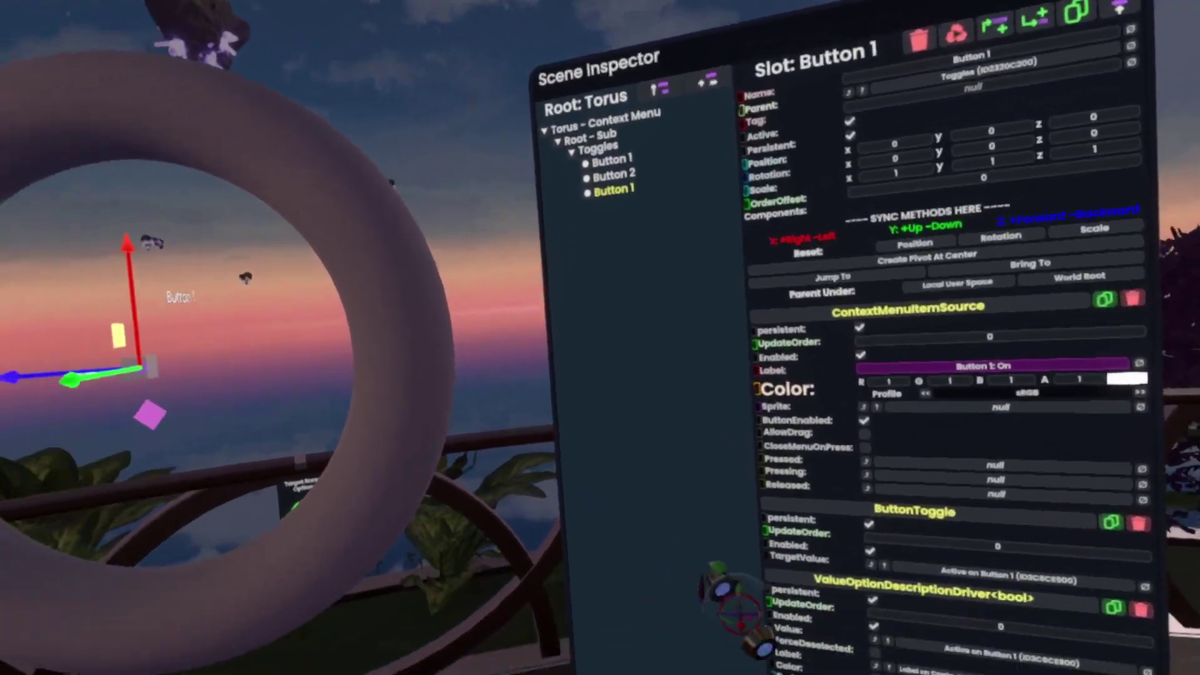
{"action": "key", "text": "BackSpace"}
{"action": "type", "text": "3"}
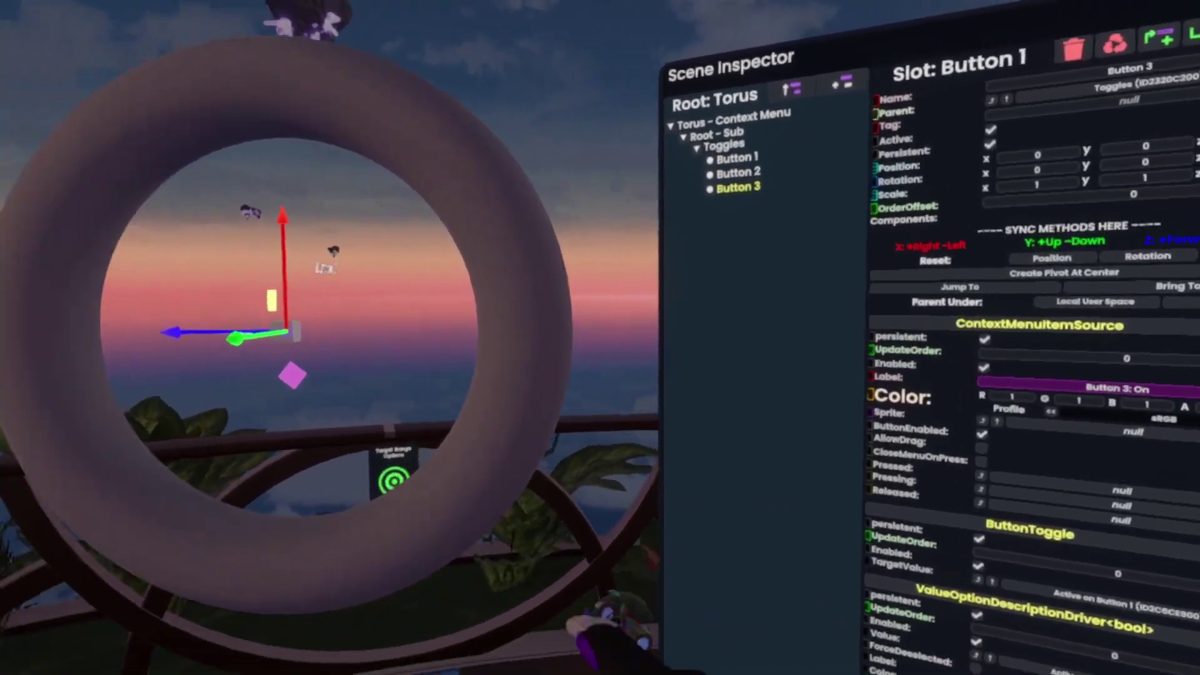
Reopen the Toggles submenu from the torus's context menu and test switching Button 1, Button 2 and Button 3 independently
{"action": "right_click", "coordinate": [680, 377]}
{"action": "left_click", "coordinate": [555, 382]}
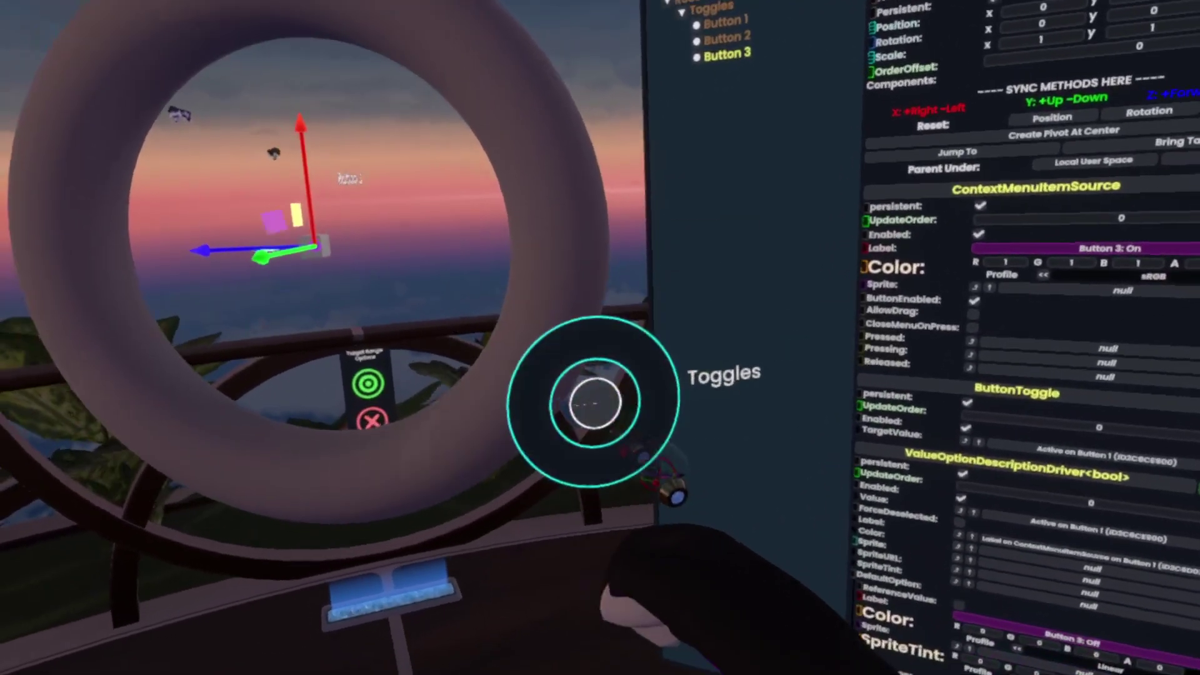
{"action": "left_click", "coordinate": [544, 400]}
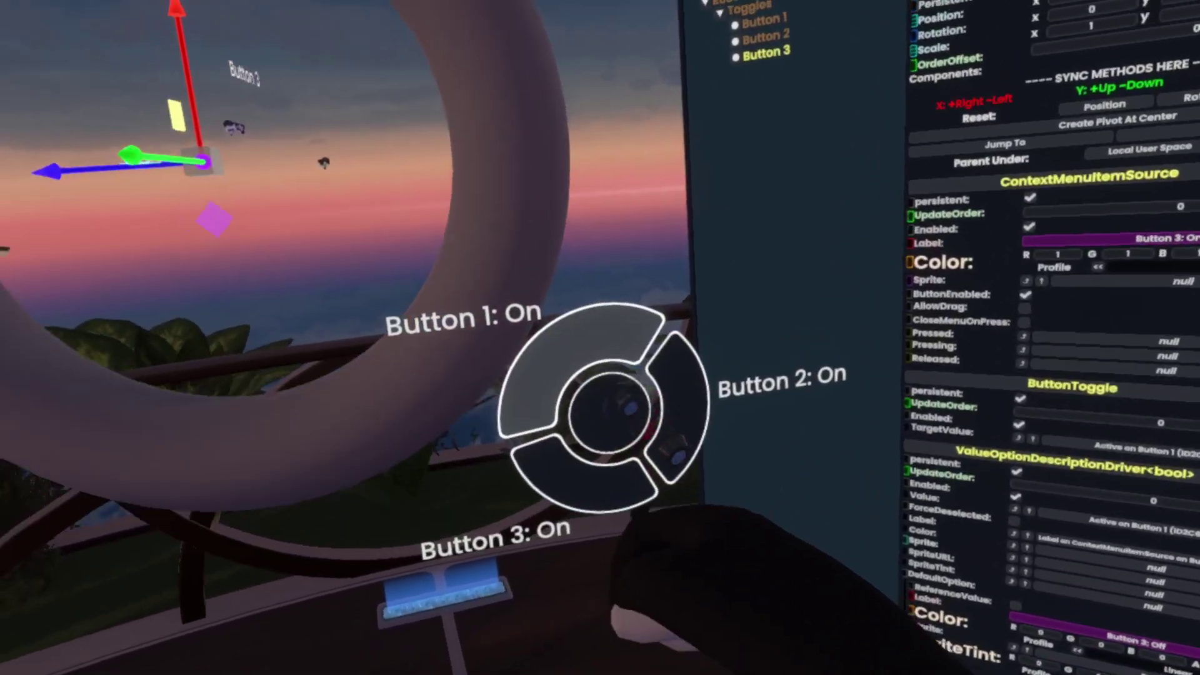
{"action": "left_click", "coordinate": [541, 341]}
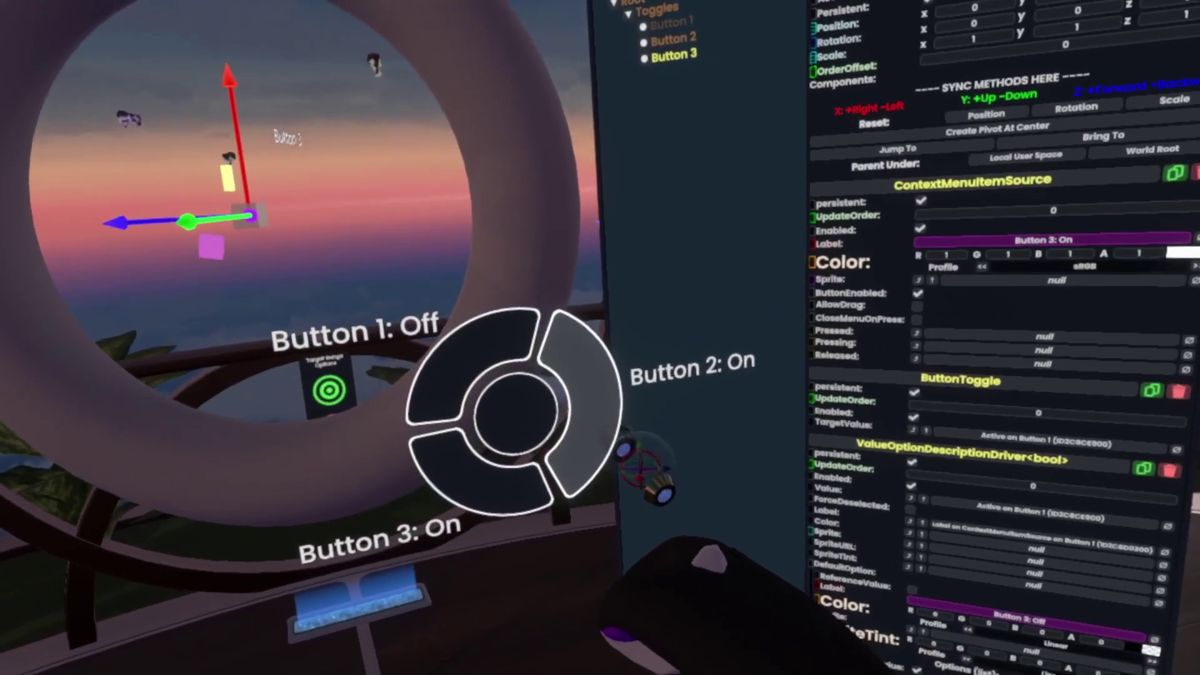
{"action": "left_click", "coordinate": [581, 400]}
{"action": "left_click", "coordinate": [481, 475]}
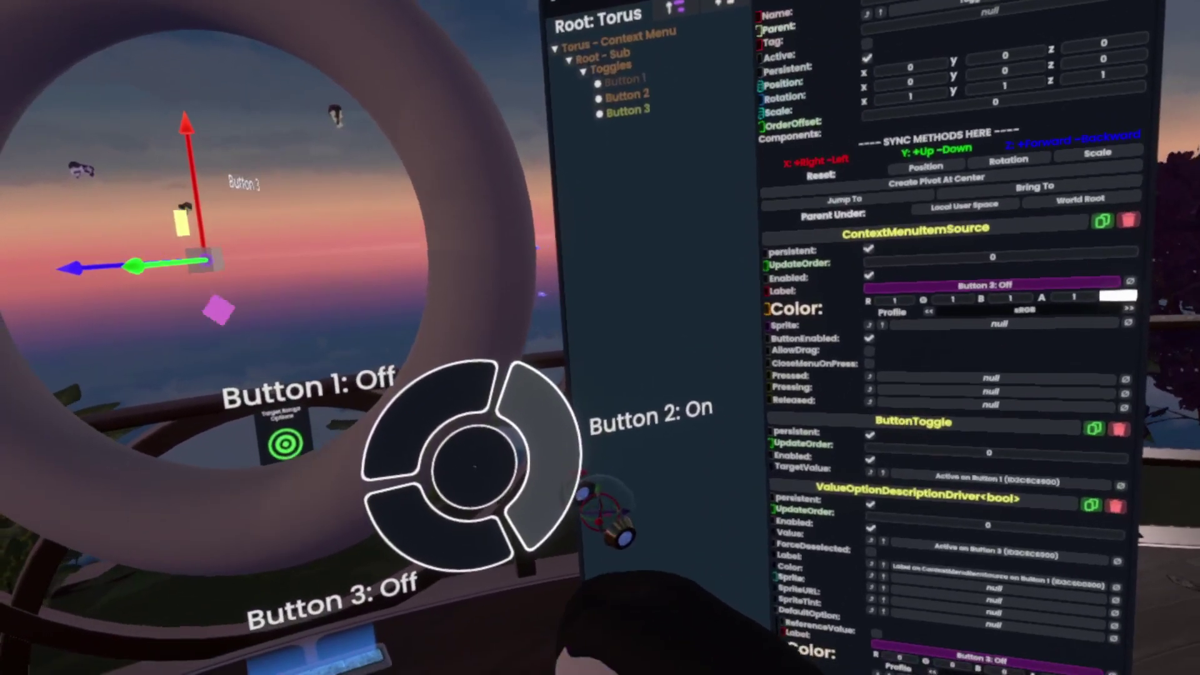
{"action": "left_click", "coordinate": [475, 467]}
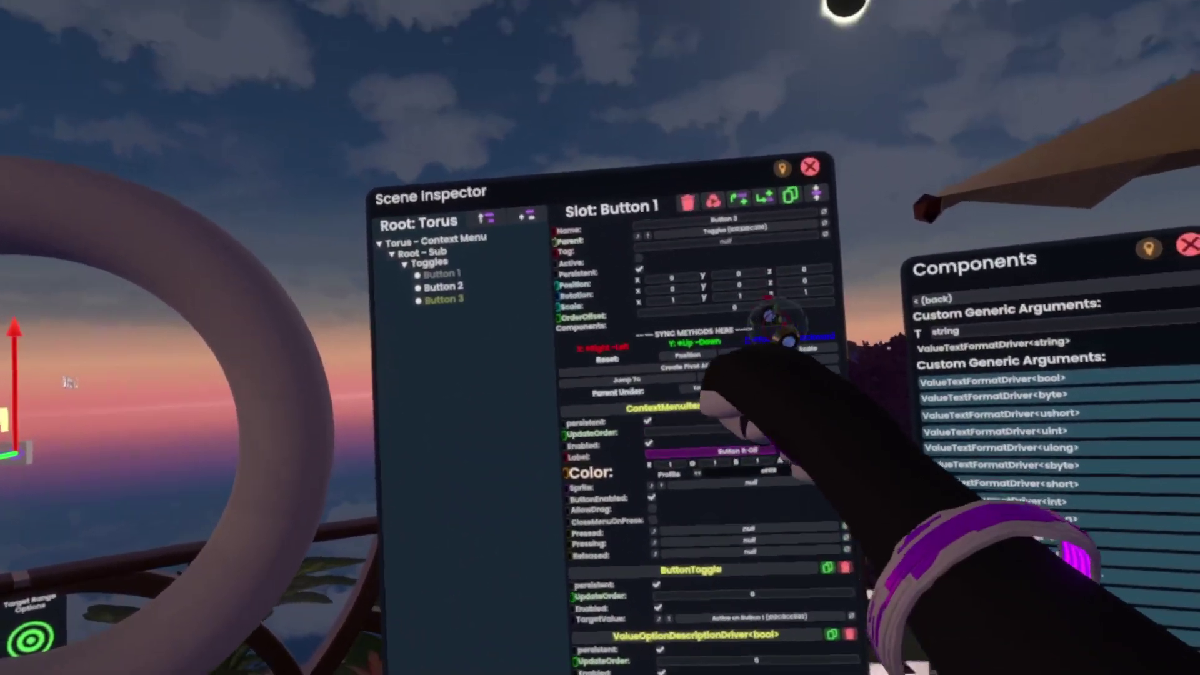
{"action": "scroll", "coordinate": [762, 506], "scroll_direction": "down", "scroll_amount": 5}
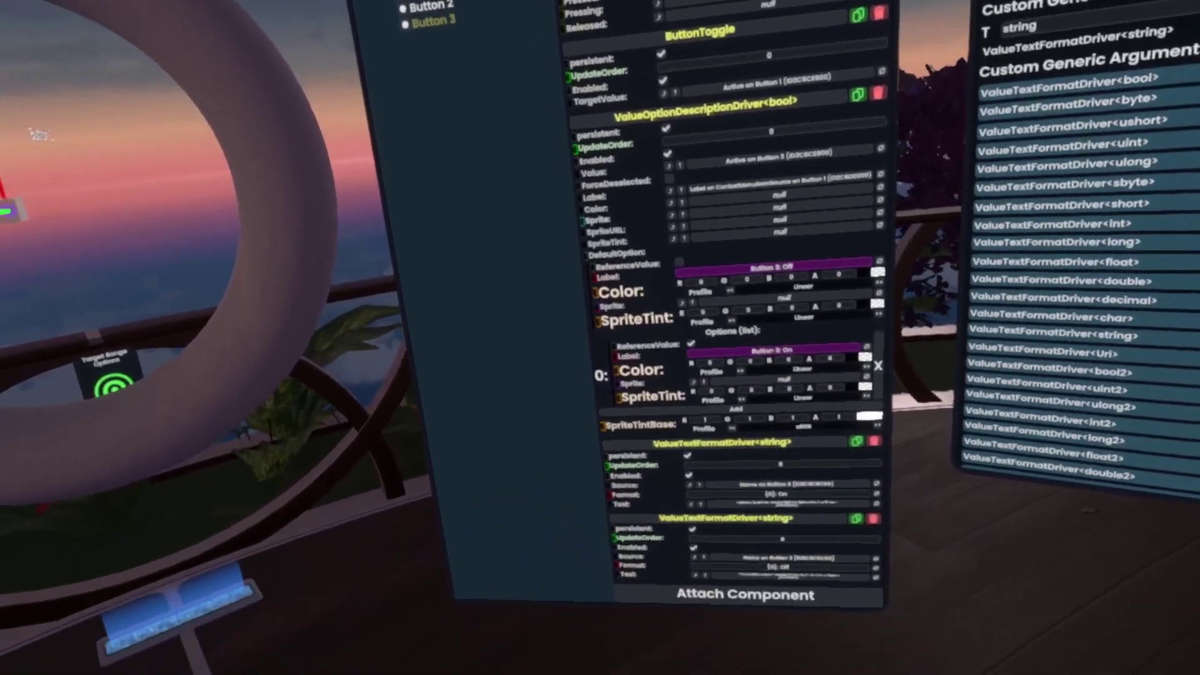
{"action": "scroll", "coordinate": [975, 375], "scroll_direction": "down", "scroll_amount": 10}
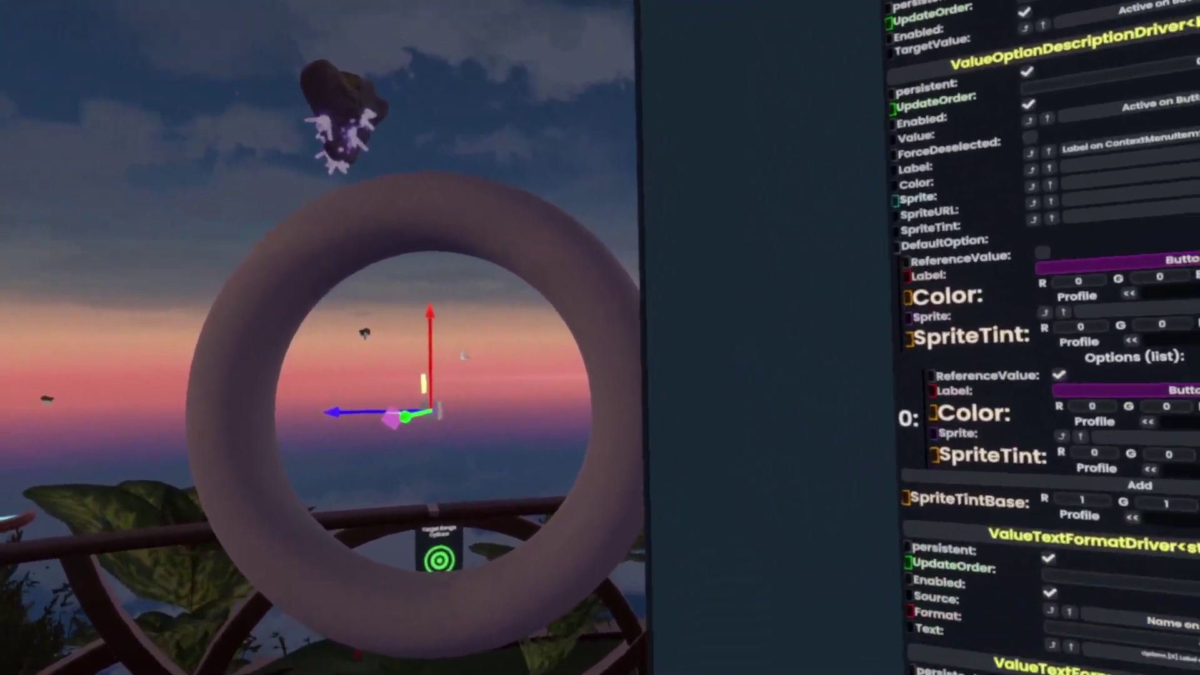